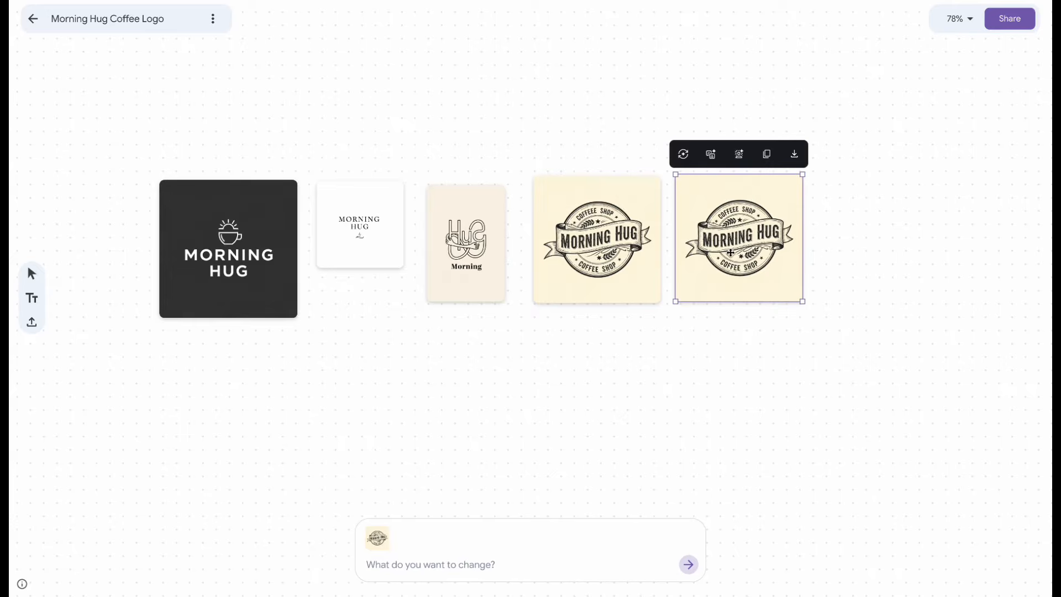
- Regenerate the duplicated vintage Morning Hug badge logo and create more logos in a similar style from it
{"action": "left_click", "coordinate": [683, 154]}
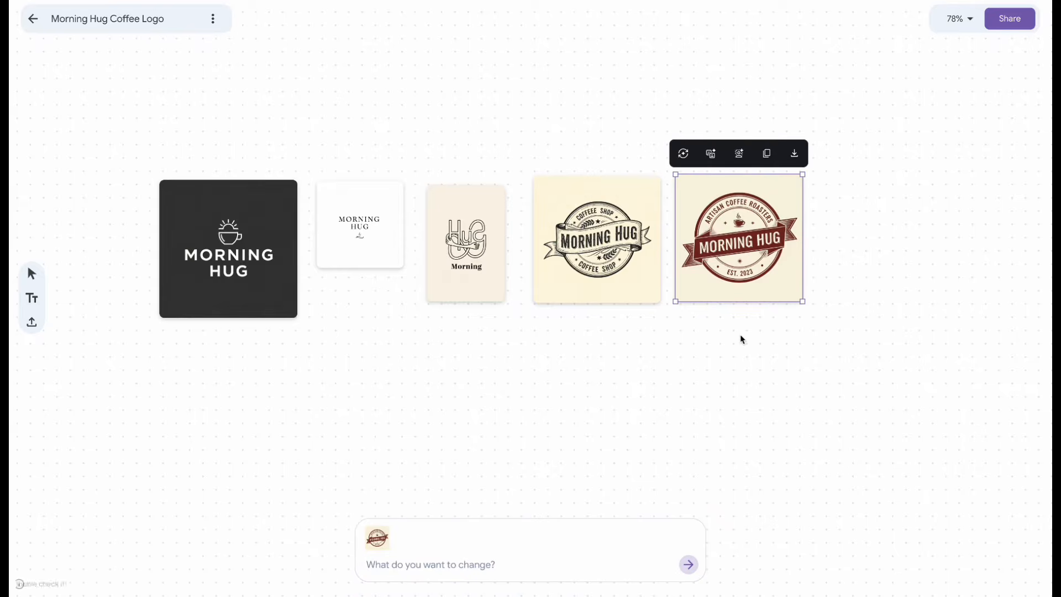
{"action": "scroll", "coordinate": [742, 339], "scroll_direction": "down", "scroll_amount": 1}
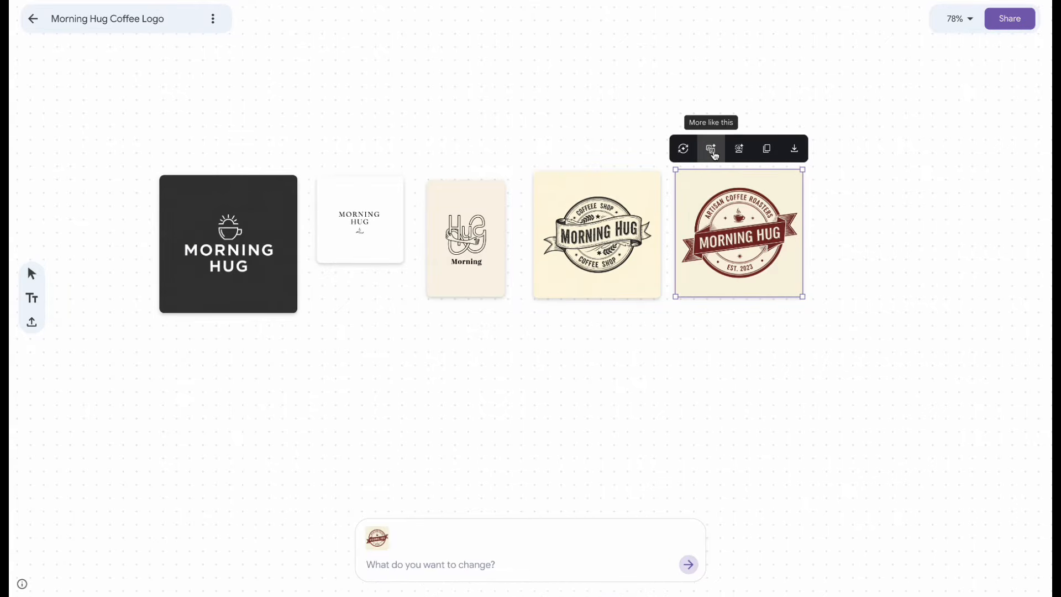
{"action": "left_click", "coordinate": [712, 152]}
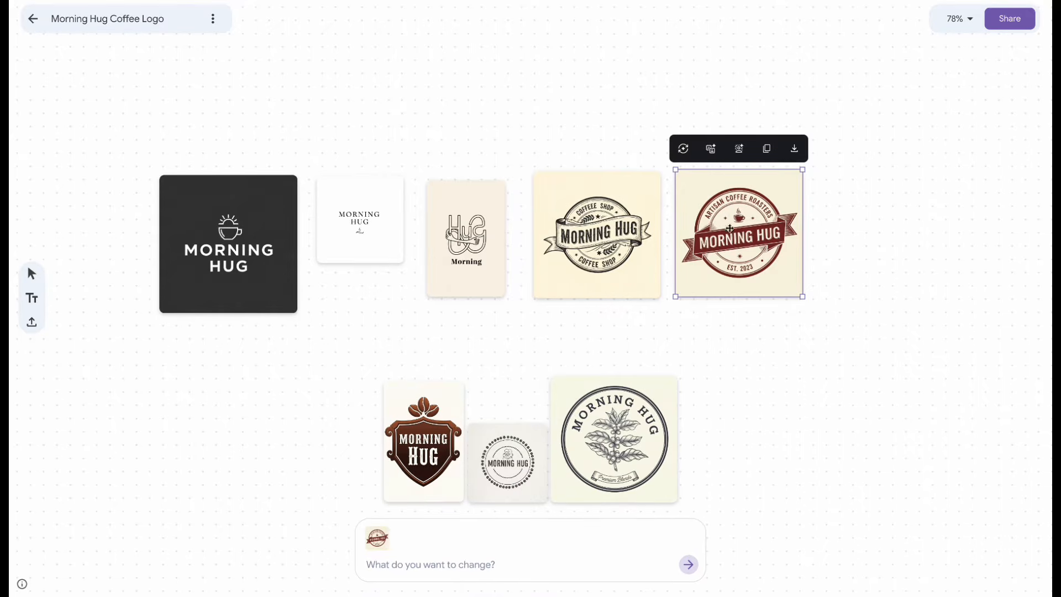
- Remove the background of the red Artisan Coffee Roasters badge logo and move the cutout below the original
{"action": "left_click", "coordinate": [739, 150]}
{"action": "left_click_drag", "start_coordinate": [772, 250], "coordinate": [811, 393]}
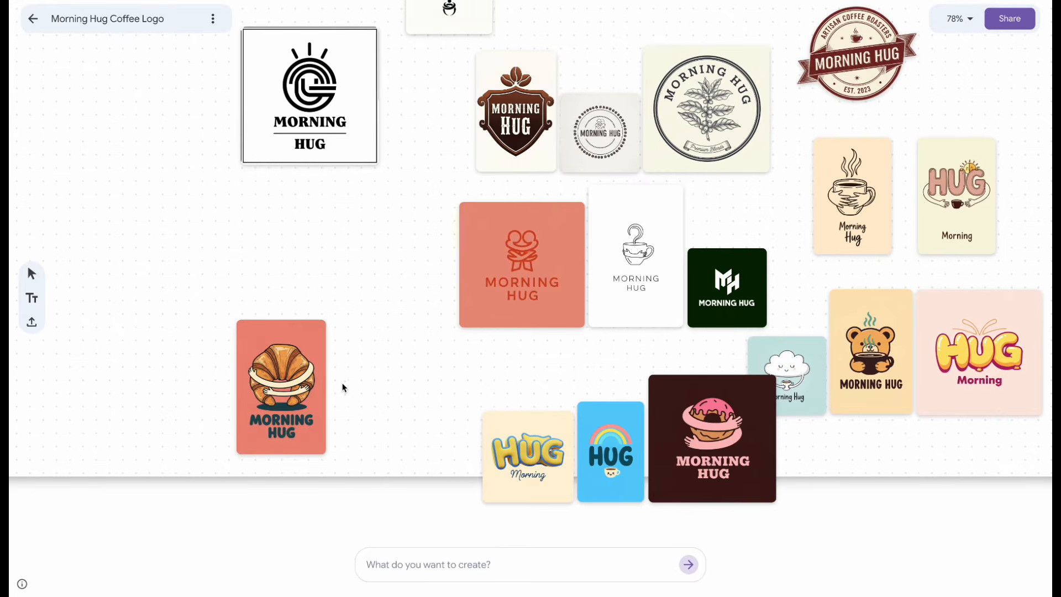
- Edit the hugged croissant logo with the prompt "Switch the bread for a coffee"
{"action": "left_click", "coordinate": [301, 381]}
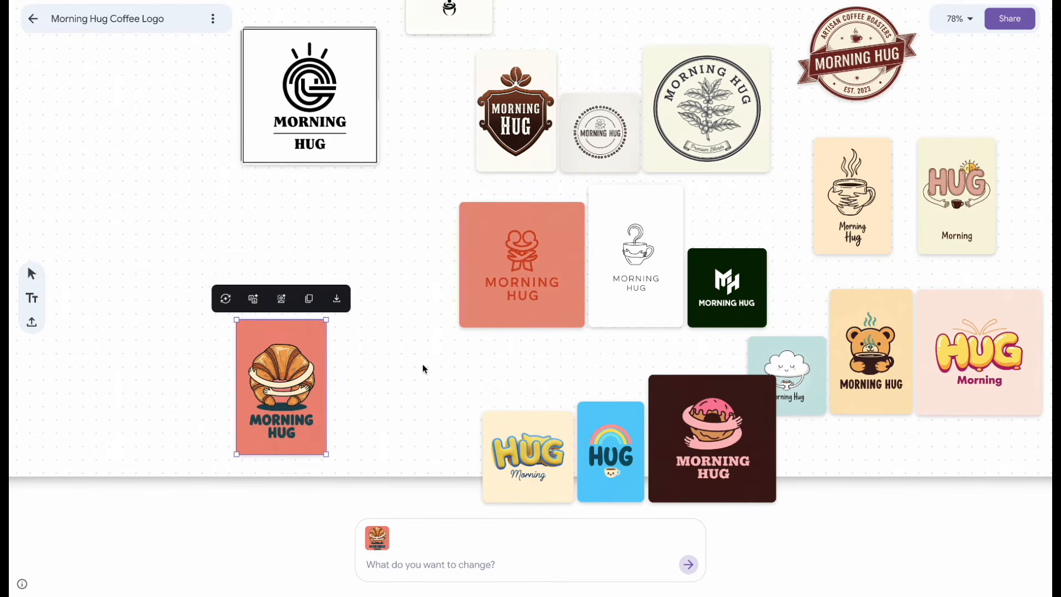
{"action": "type", "text": "Switch the bread"}
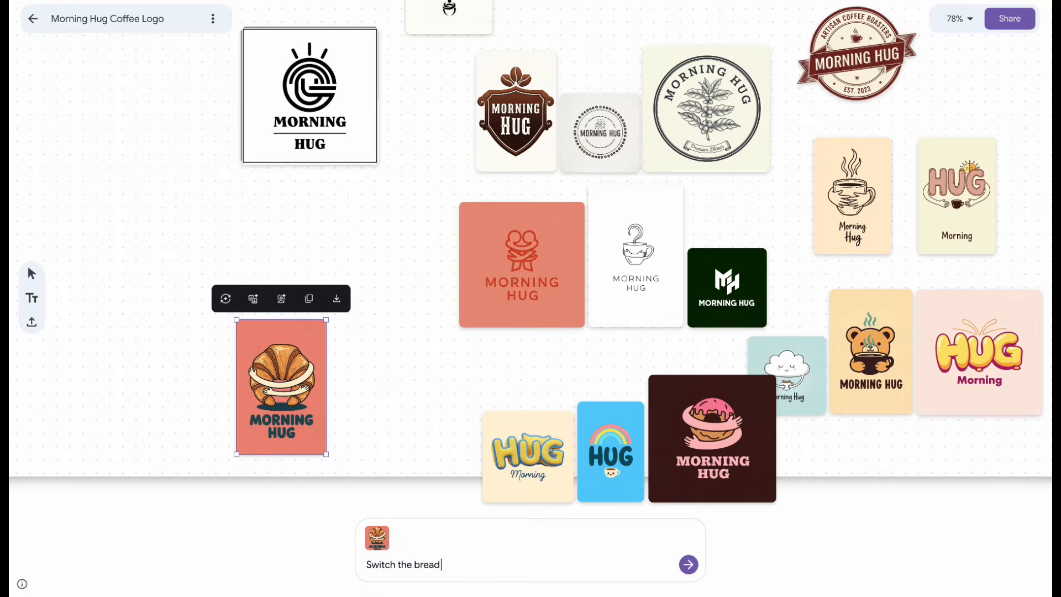
{"action": "type", "text": " for a coffee"}
{"action": "left_click", "coordinate": [687, 564]}
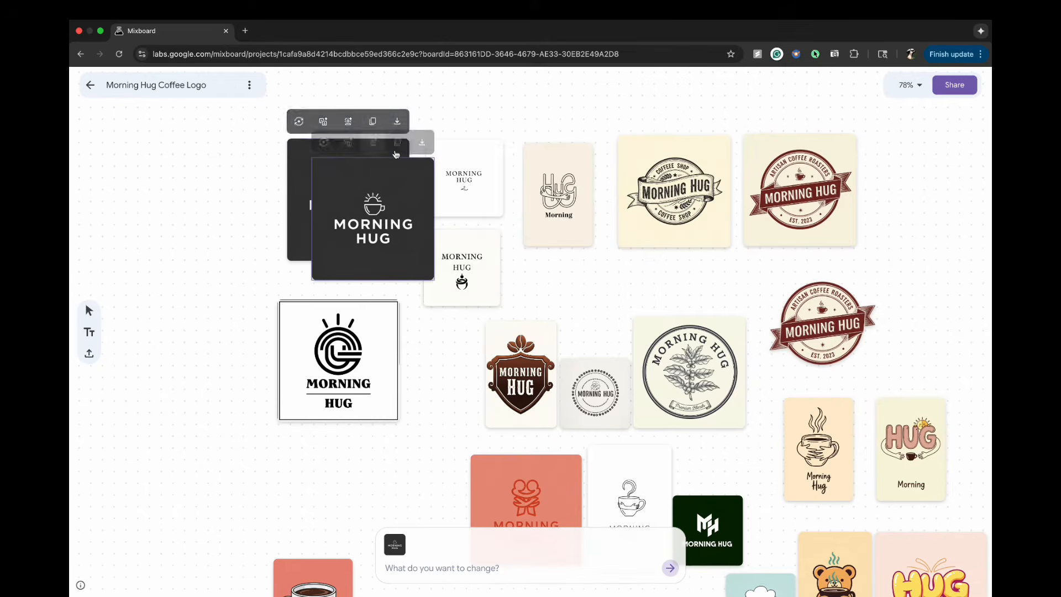
- Move the dark sun-and-cup Morning Hug logo next to the coral hugged mug logo
{"action": "scroll", "coordinate": [545, 313], "scroll_direction": "down", "scroll_amount": 2}
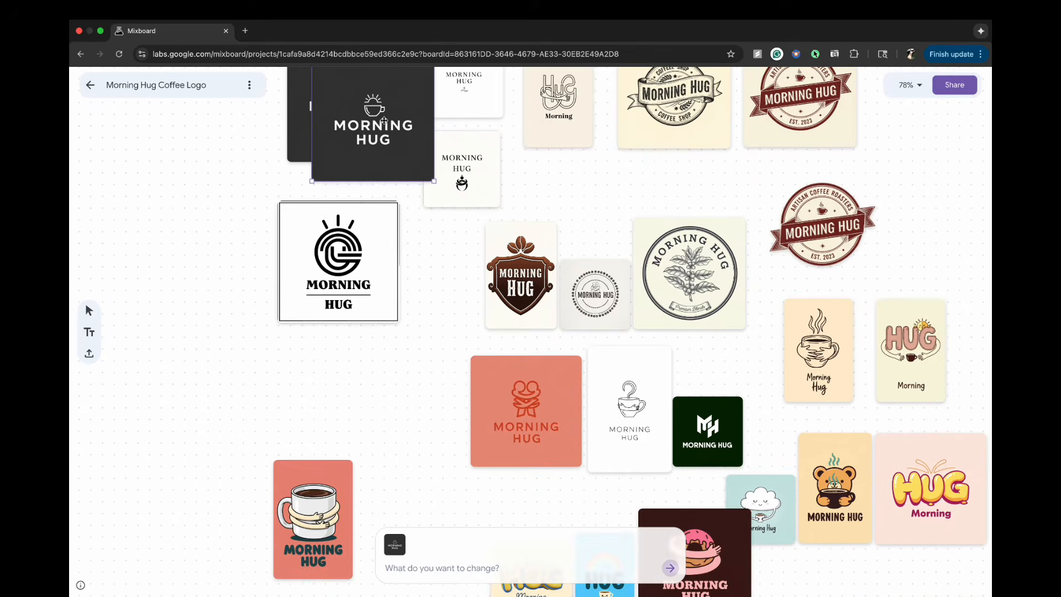
{"action": "left_click_drag", "start_coordinate": [383, 121], "coordinate": [434, 445]}
{"action": "scroll", "coordinate": [453, 230], "scroll_direction": "down", "scroll_amount": 2}
{"action": "left_click_drag", "start_coordinate": [433, 344], "coordinate": [429, 421]}
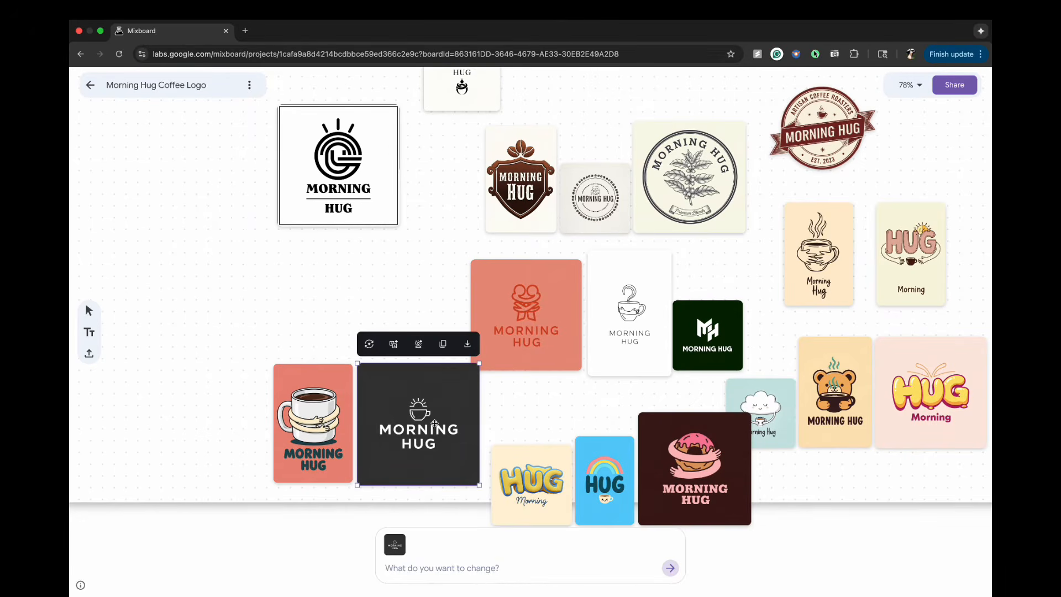
- Combine the coral and dark logos with the prompt "Change the coffee cup in picture one to the cup and sun from picture 2"
{"action": "left_click", "coordinate": [287, 344]}
{"action": "left_click_drag", "start_coordinate": [279, 339], "coordinate": [433, 474]}
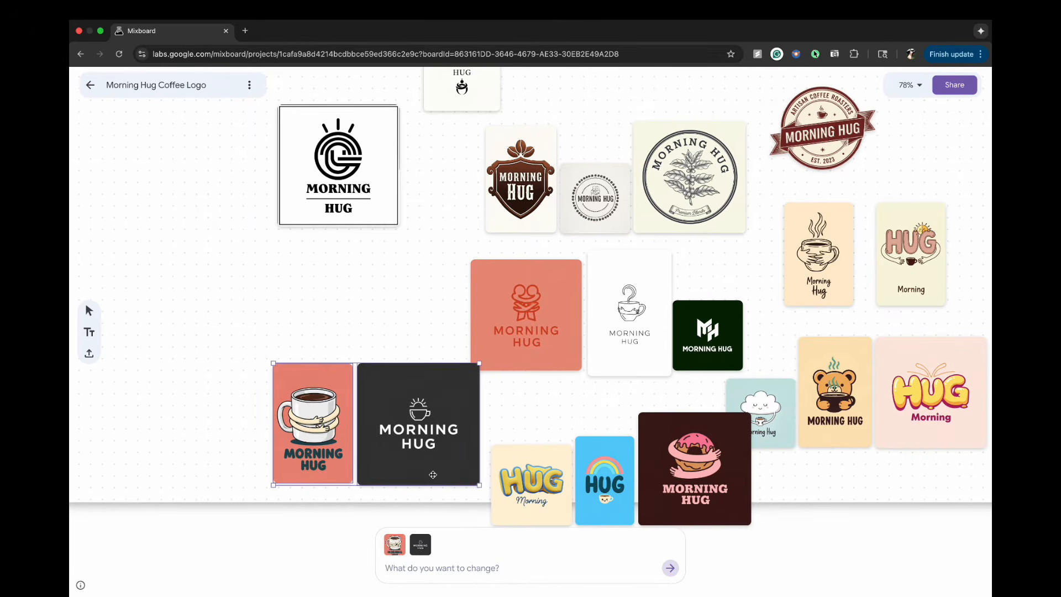
{"action": "type", "text": "Change the coffee cup in picture one to the cup and sun"}
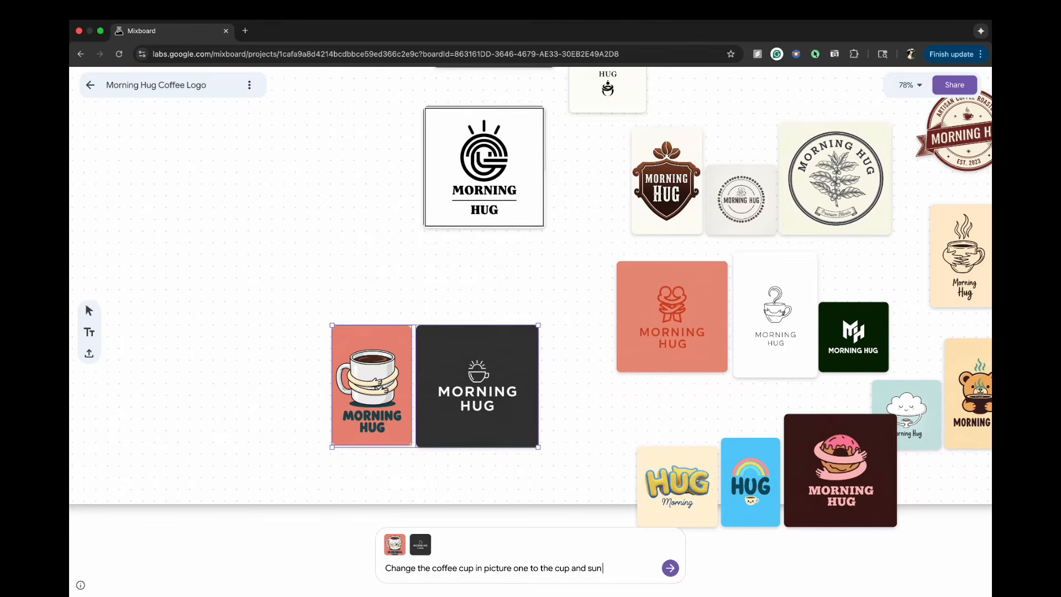
{"action": "type", "text": " from picture 2"}
{"action": "key", "text": "Return"}
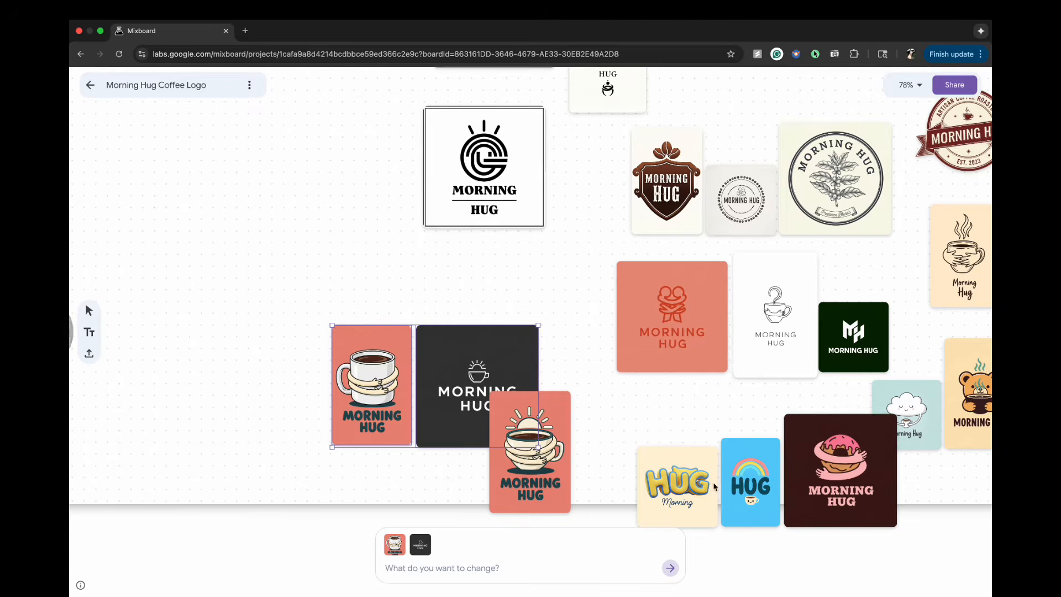
- Move the combined cup-and-sun logo to empty space and prompt it to turn the 2 arms on the cup into 1 and merge it with the sun
{"action": "left_click", "coordinate": [619, 423]}
{"action": "left_click_drag", "start_coordinate": [540, 481], "coordinate": [272, 311]}
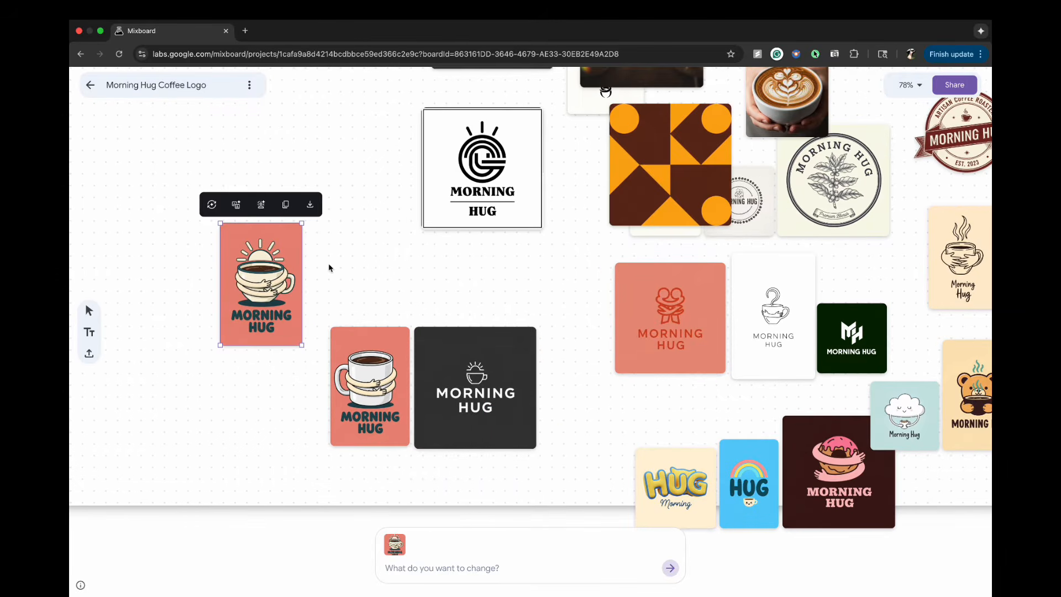
{"action": "left_click", "coordinate": [398, 569]}
{"action": "type", "text": "Turn the 2 arms on the cup have jus"}
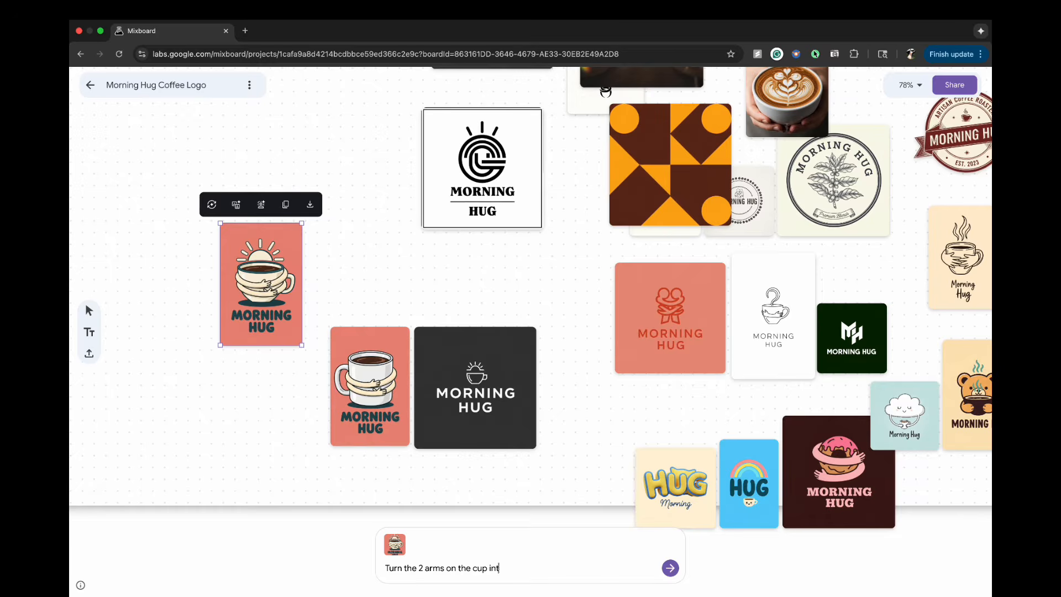
{"action": "type", "text": "into 1,and merge it with the sun to"}
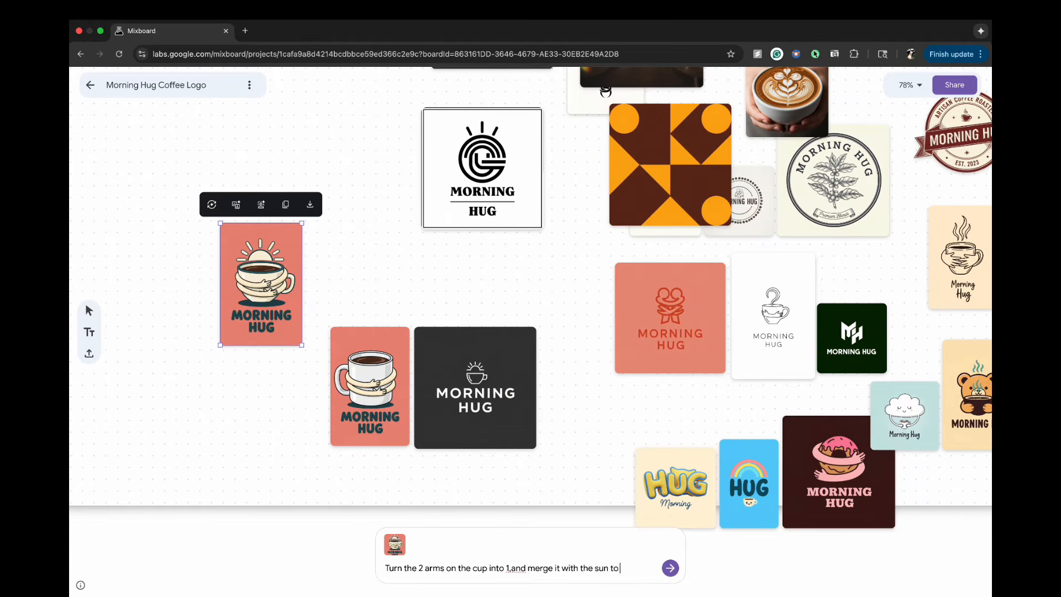
{"action": "type", "text": "like the sun's"}
{"action": "key", "text": "Return"}
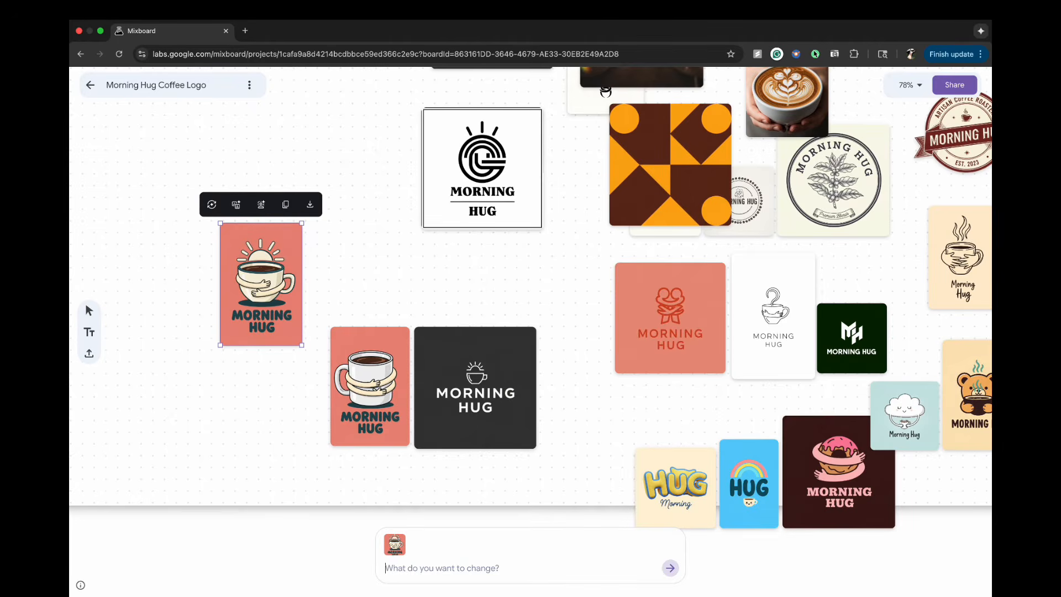
{"action": "left_click", "coordinate": [314, 282]}
{"action": "left_click", "coordinate": [263, 275]}
{"action": "scroll", "coordinate": [284, 274], "scroll_direction": "up", "scroll_amount": 5}
{"action": "scroll", "coordinate": [283, 275], "scroll_direction": "left", "scroll_amount": 5}
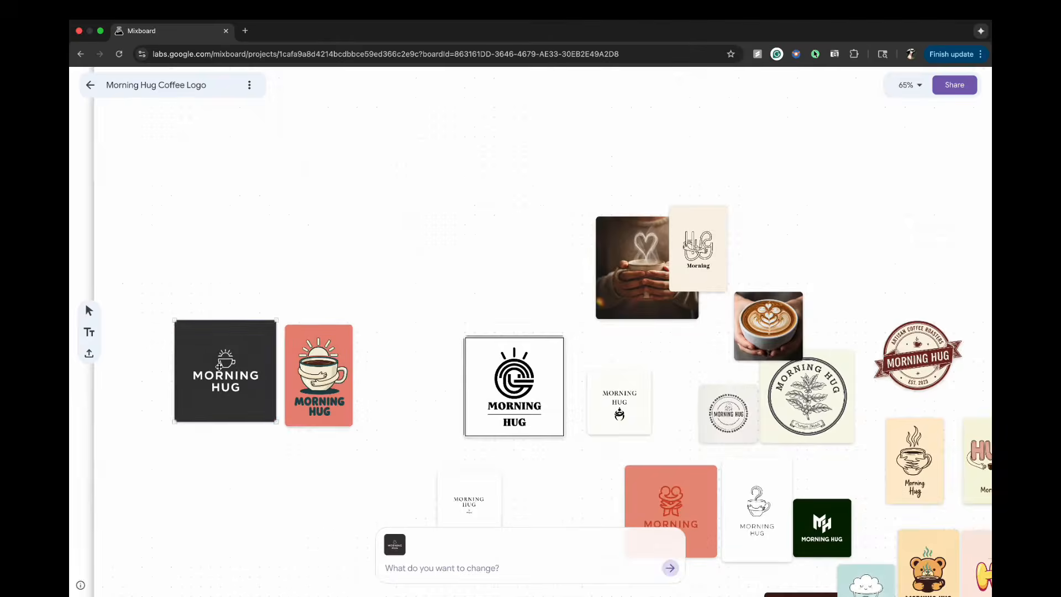
- Delete the coffee photos and all unused logos, keeping only the dark sun-and-cup logo and the coral hugged cup logo
{"action": "scroll", "coordinate": [487, 224], "scroll_direction": "down", "scroll_amount": 3}
{"action": "left_click", "coordinate": [505, 225]}
{"action": "left_click_drag", "start_coordinate": [414, 161], "coordinate": [882, 515]}
{"action": "scroll", "coordinate": [882, 515], "scroll_direction": "down", "scroll_amount": 1}
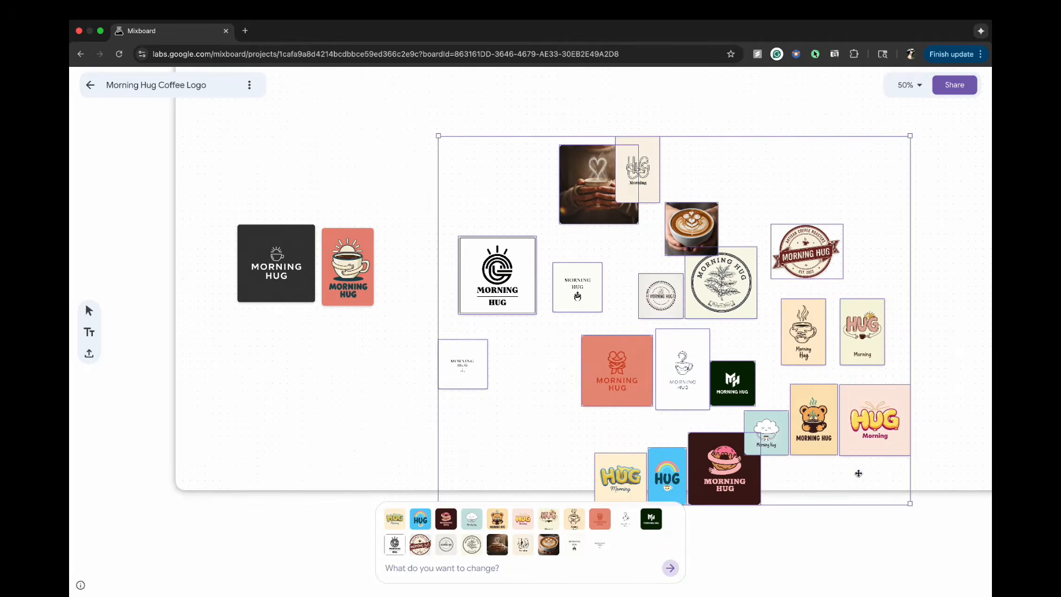
{"action": "left_click", "coordinate": [599, 185]}
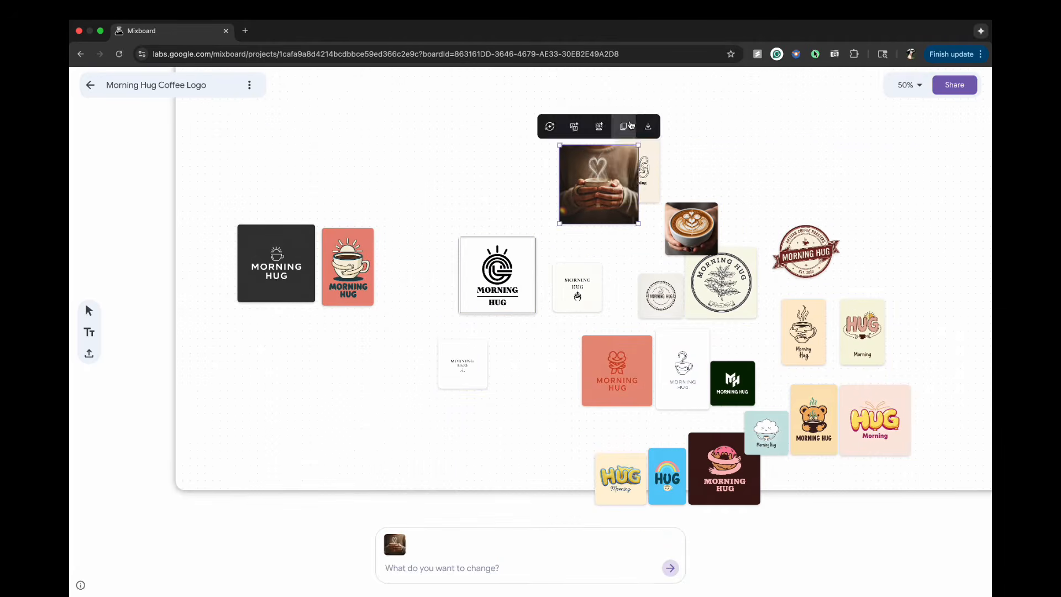
{"action": "key", "text": "Delete"}
{"action": "left_click", "coordinate": [638, 166]}
{"action": "left_click", "coordinate": [521, 167]}
{"action": "left_click_drag", "start_coordinate": [481, 139], "coordinate": [904, 490]}
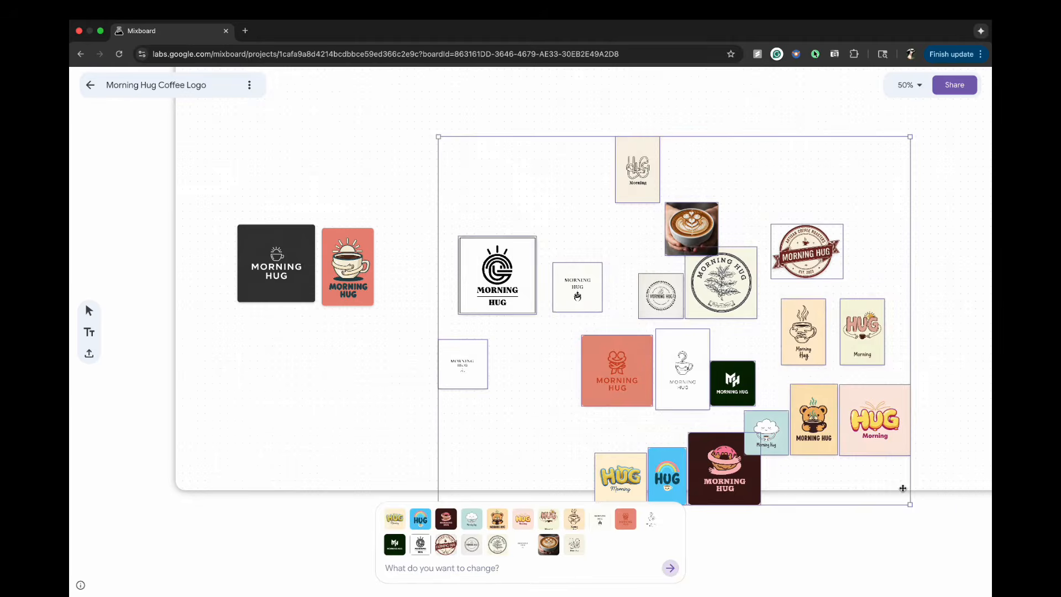
{"action": "key", "text": "Delete"}
- Move the two remaining logos together into the middle of the canvas
{"action": "left_click_drag", "start_coordinate": [201, 214], "coordinate": [376, 331]}
{"action": "left_click", "coordinate": [570, 248]}
{"action": "left_click_drag", "start_coordinate": [332, 293], "coordinate": [554, 166]}
{"action": "left_click", "coordinate": [569, 131]}
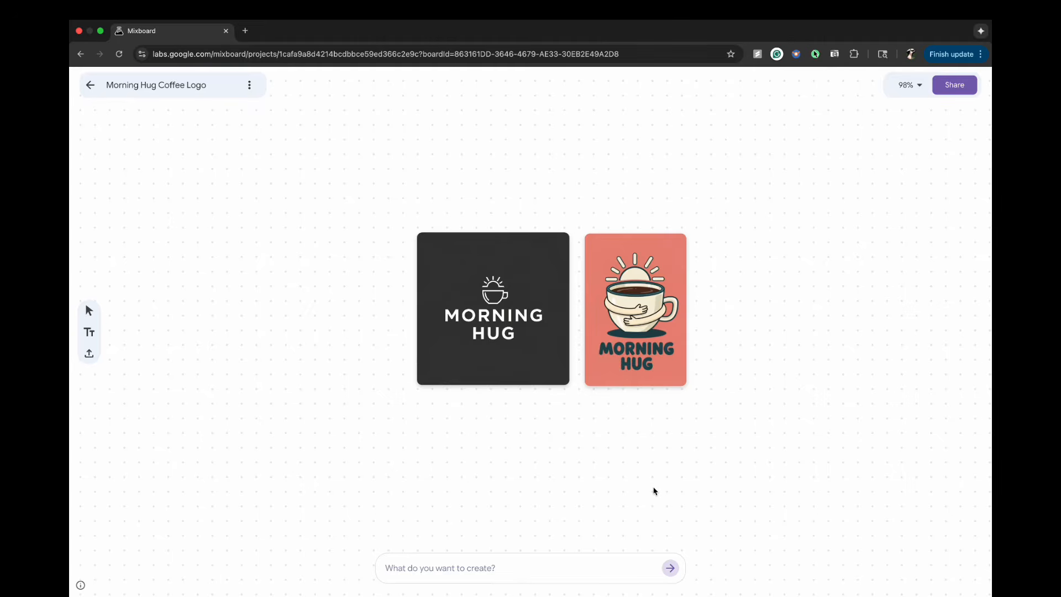
- Generate a business card from the dark logo with the prompt "Design a business card details:" plus the pasted contact details, and place it below the logo
{"action": "left_click", "coordinate": [467, 311]}
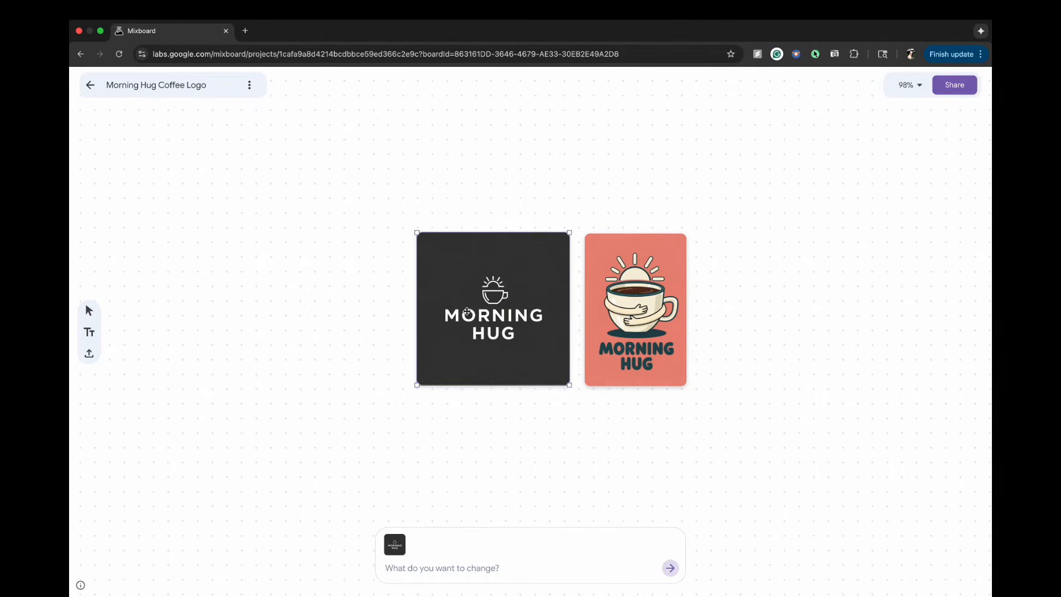
{"action": "type", "text": "Design a business card details:"}
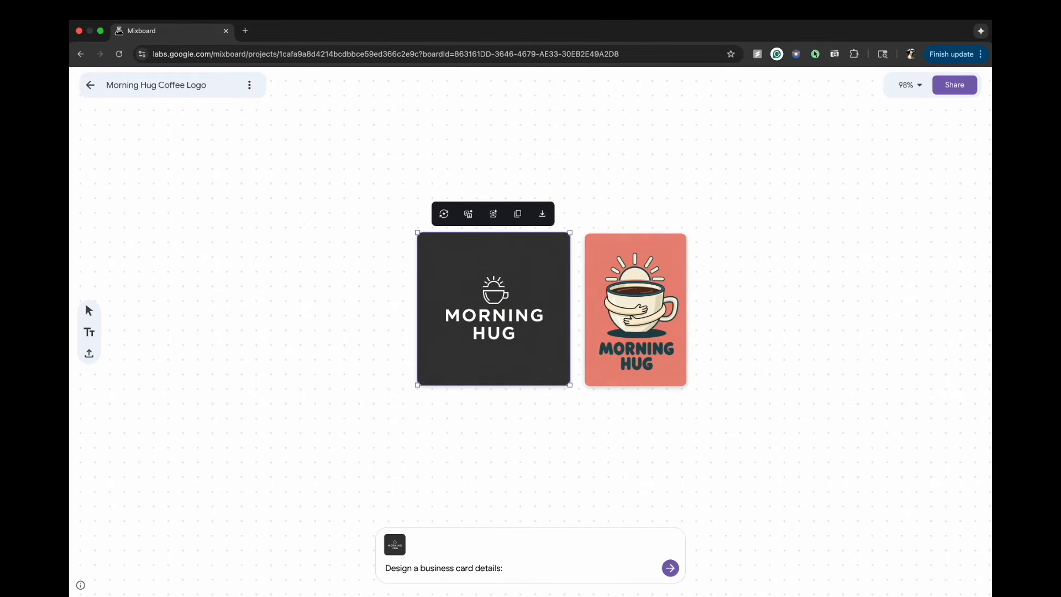
{"action": "key", "text": "super+v"}
{"action": "key", "text": "Return"}
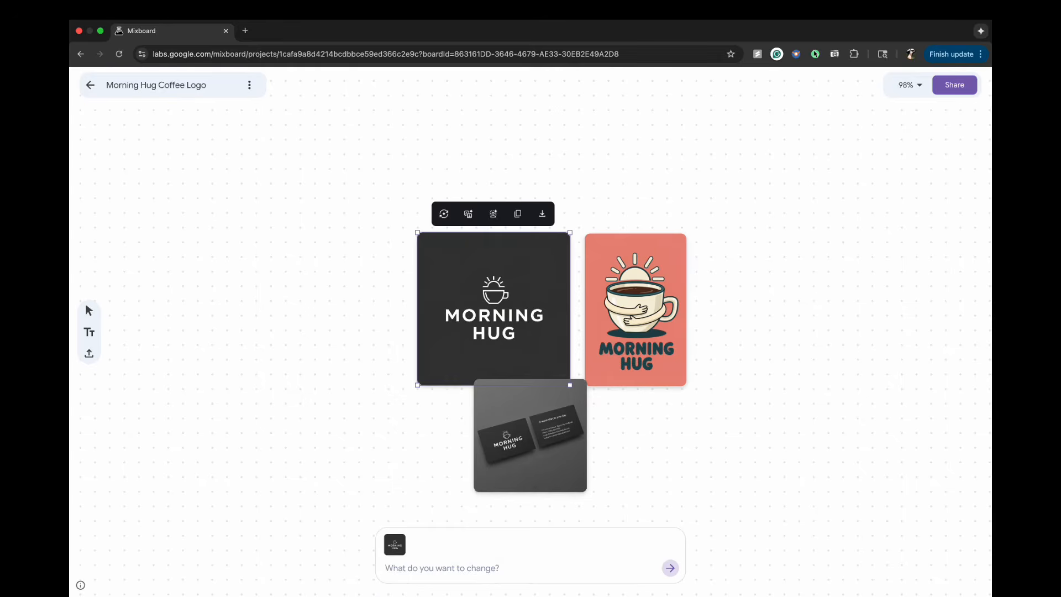
{"action": "left_click_drag", "start_coordinate": [552, 436], "coordinate": [488, 459]}
{"action": "scroll", "coordinate": [489, 459], "scroll_direction": "up", "scroll_amount": 5}
{"action": "scroll", "coordinate": [492, 456], "scroll_direction": "down", "scroll_amount": 1}
{"action": "scroll", "coordinate": [535, 438], "scroll_direction": "up", "scroll_amount": 5}
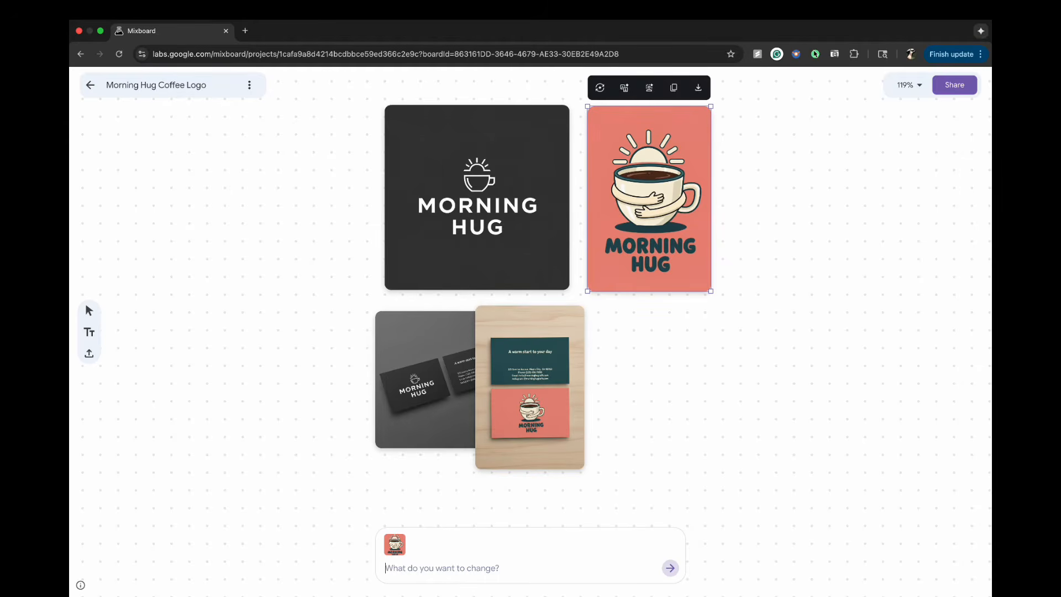
- Place the teal-and-coral business card mockup below the coral logo and generate a coffee cup mockup with the dark logo
{"action": "left_click_drag", "start_coordinate": [511, 371], "coordinate": [635, 380]}
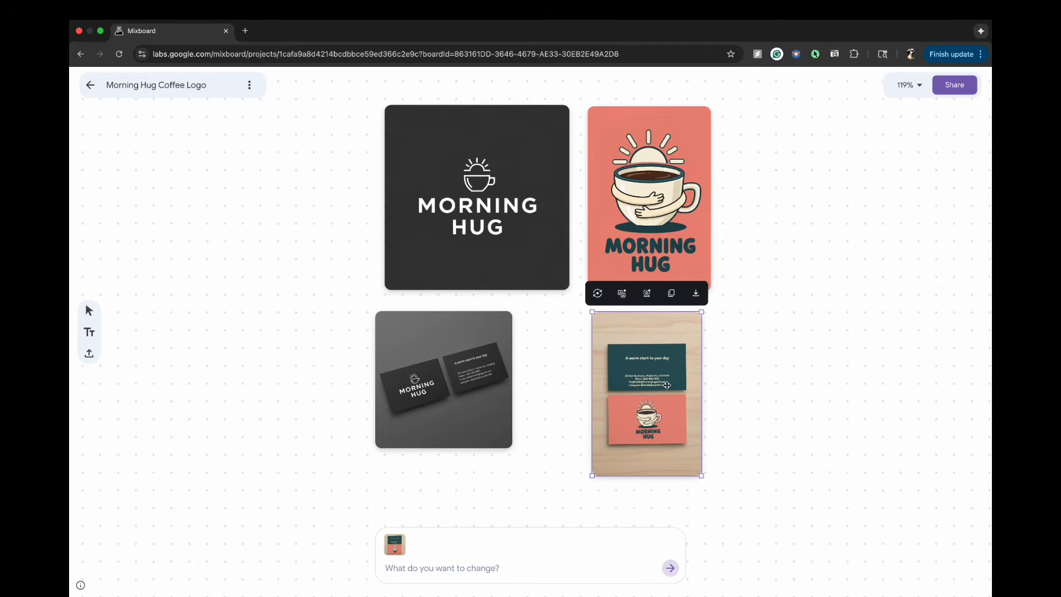
{"action": "scroll", "coordinate": [711, 420], "scroll_direction": "up", "scroll_amount": 5}
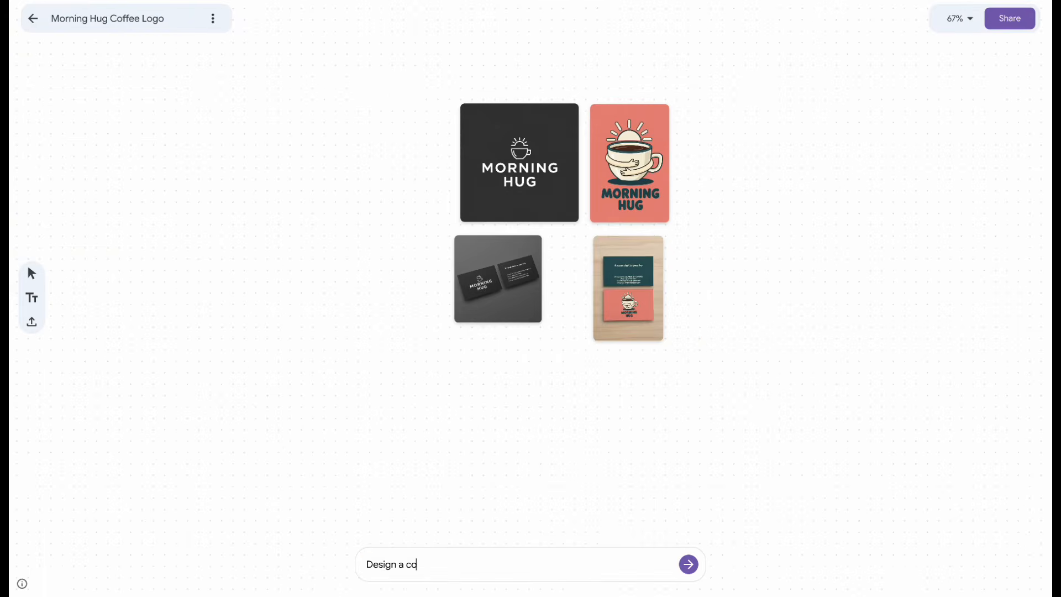
{"action": "key", "text": "Return"}
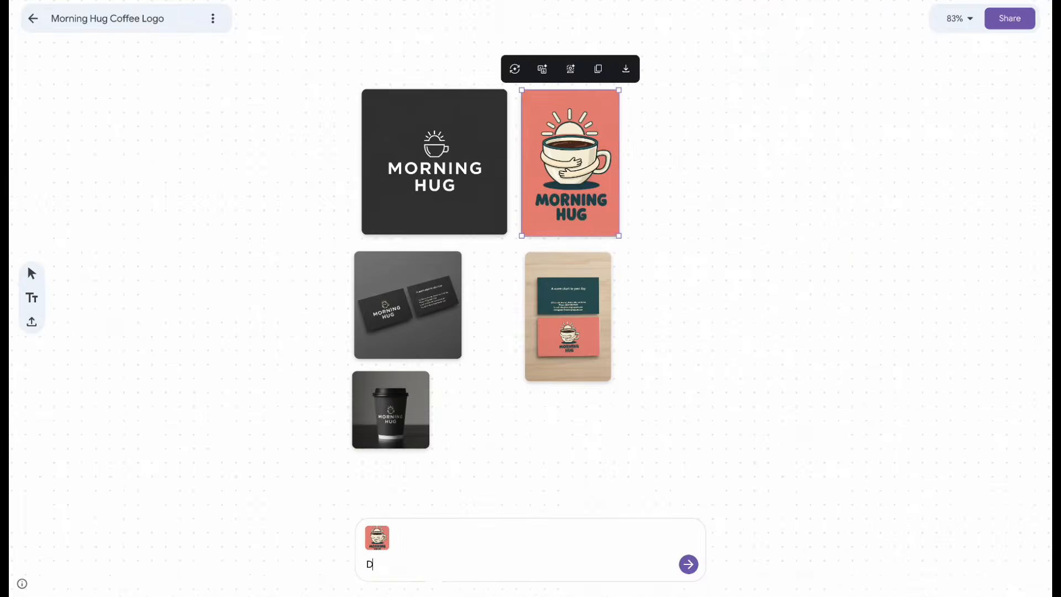
- Swap the mug for a paper coffee cup in the duplicated coral mockup, and the paper cup for a mug in the dark mockup
{"action": "type", "text": "Swap the mug f"}
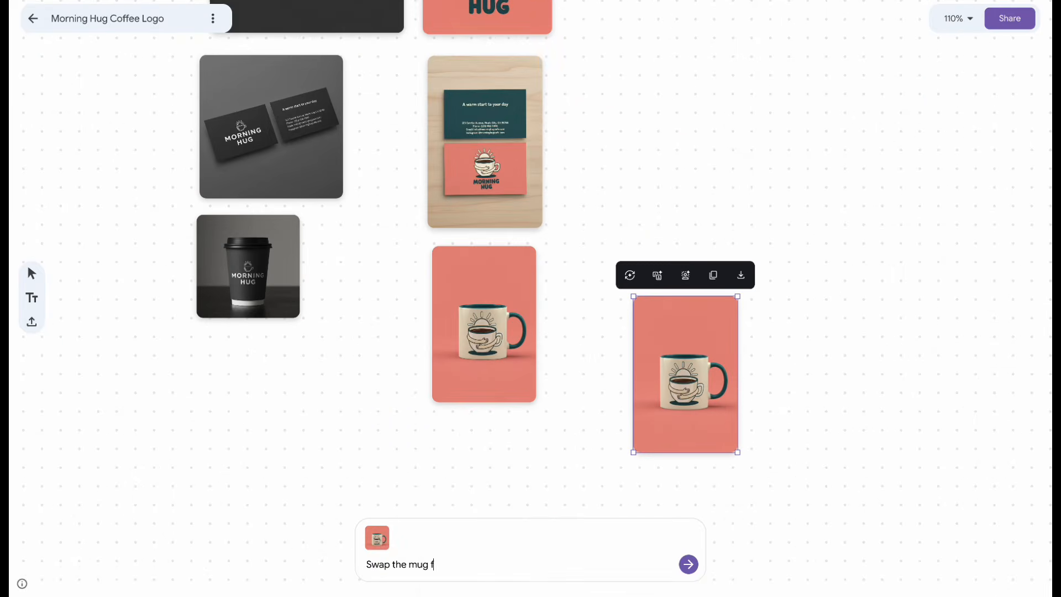
{"action": "type", "text": "or a paper coffee cup"}
{"action": "key", "text": "Return"}
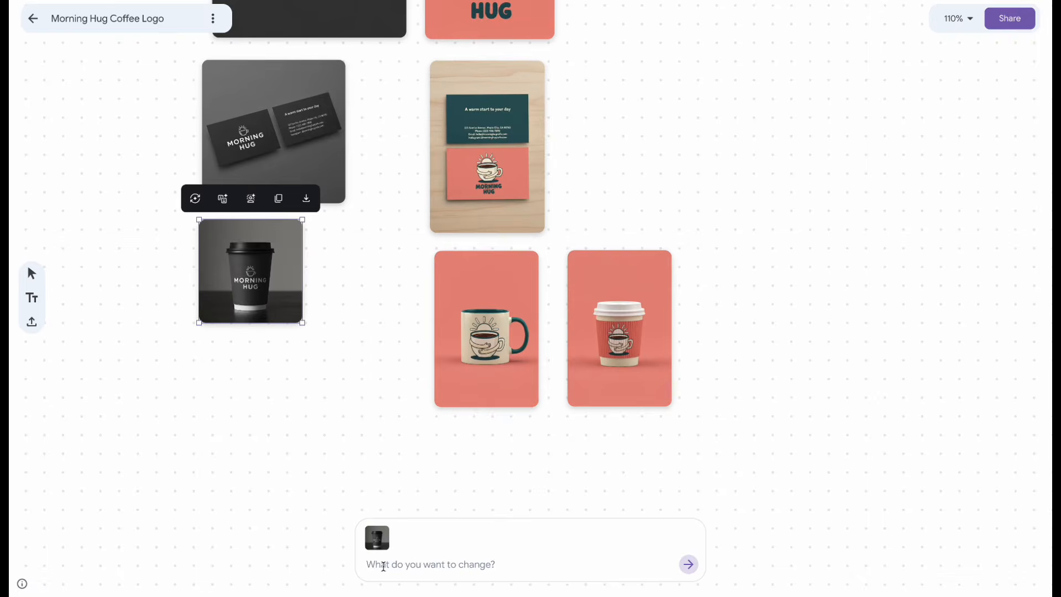
{"action": "type", "text": "Swap the paper cup"}
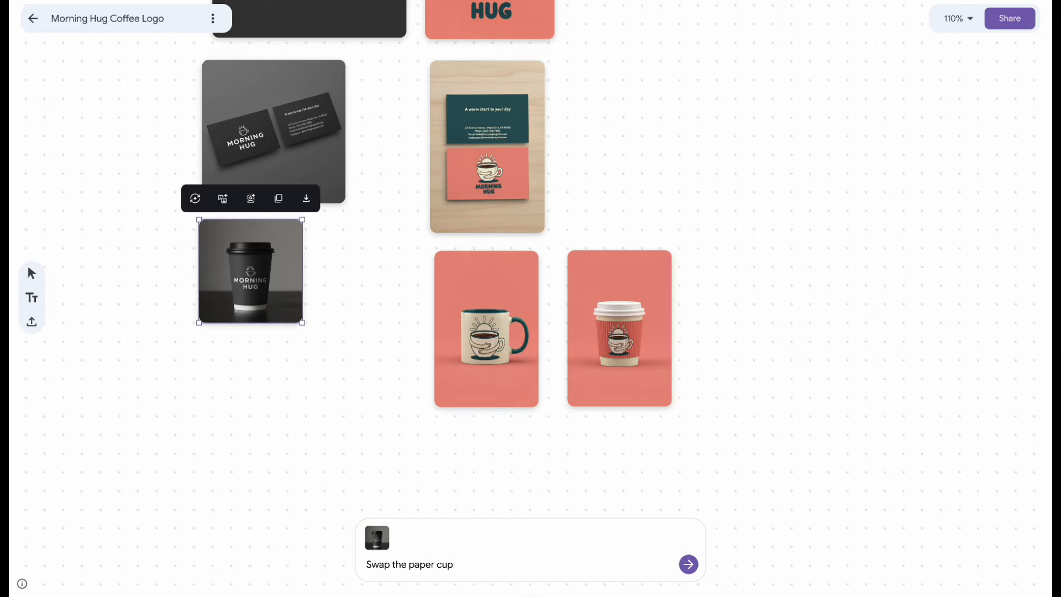
{"action": "key", "text": "Return"}
{"action": "type", "text": "swap the mug f"}
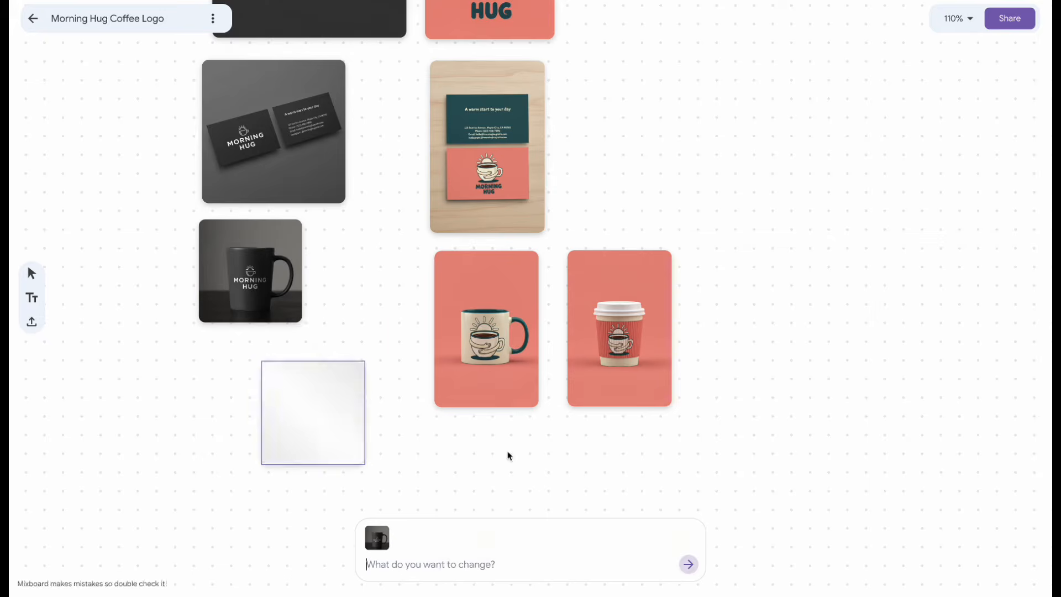
- Generate a website mockup from the dark logo with the prompt "Design a website"
{"action": "type", "text": "Desig"}
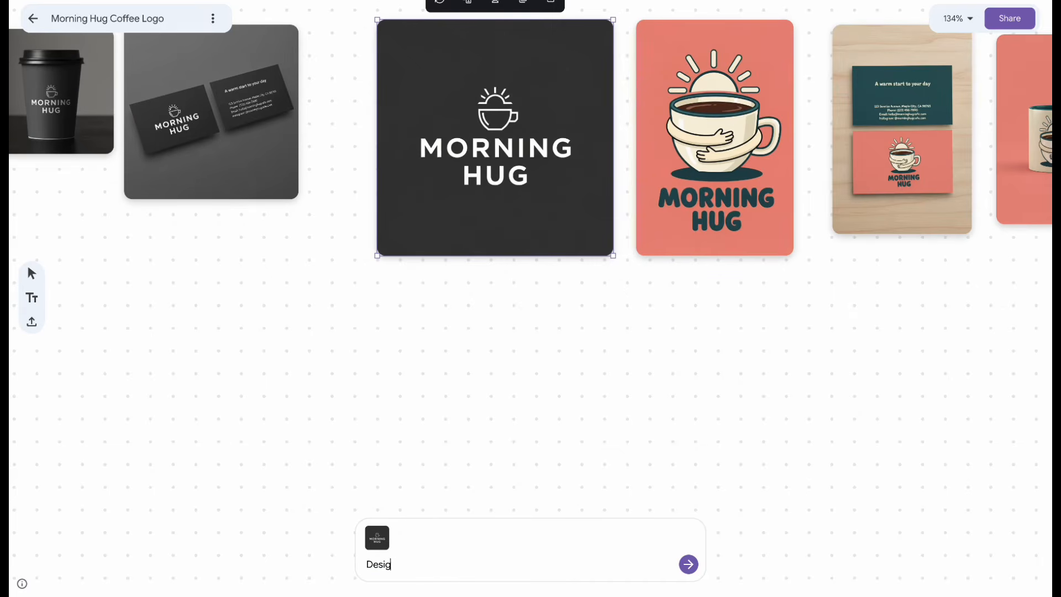
{"action": "type", "text": "n a website"}
{"action": "key", "text": "Return"}
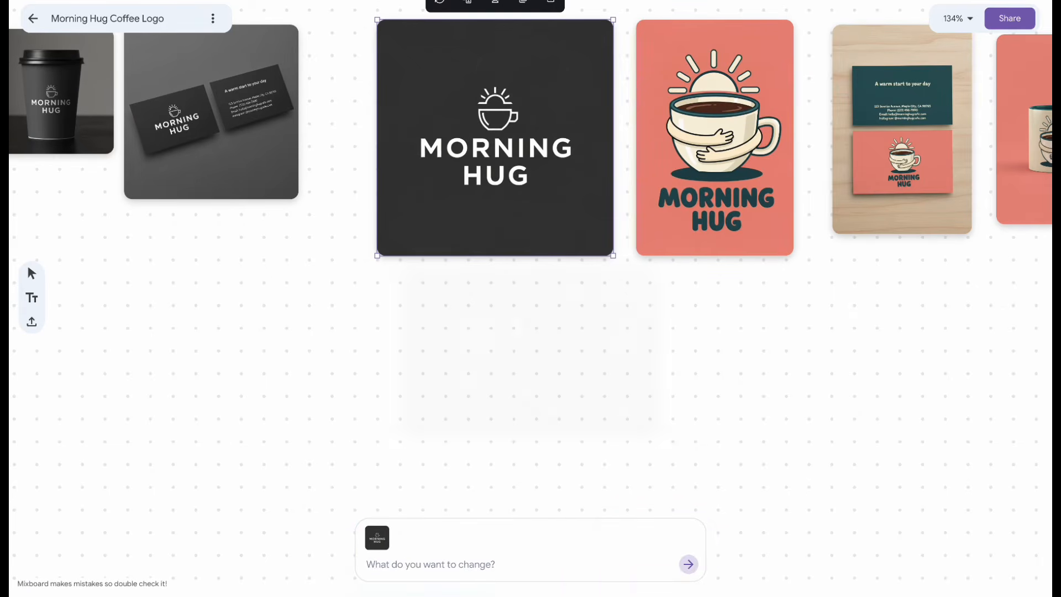
{"action": "scroll", "coordinate": [494, 295], "scroll_direction": "up", "scroll_amount": 8}
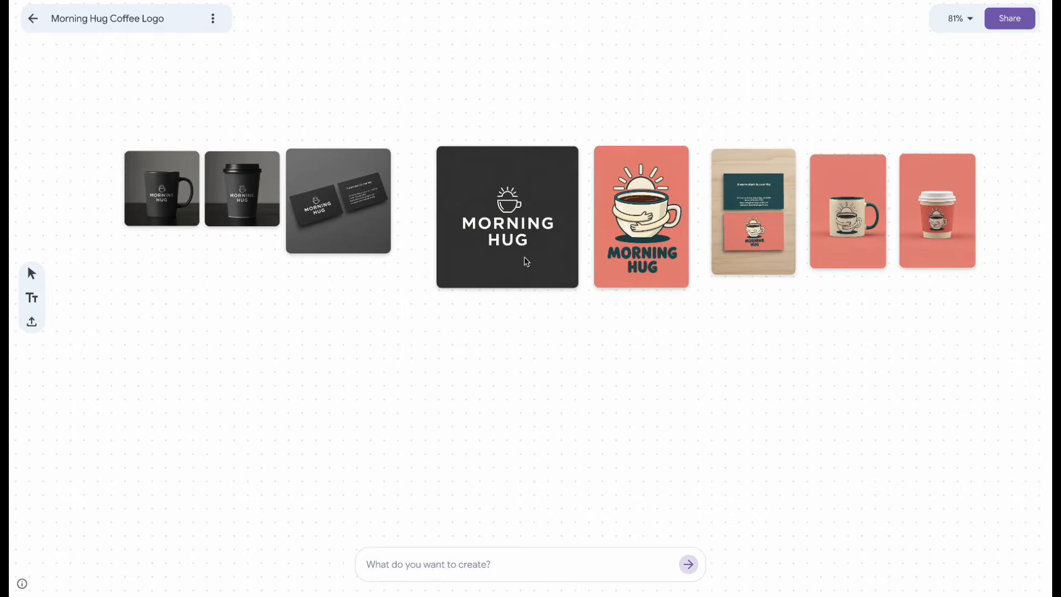
- Leave the Morning Hug Coffee Logo board and create a new untitled project
{"action": "left_click", "coordinate": [528, 274]}
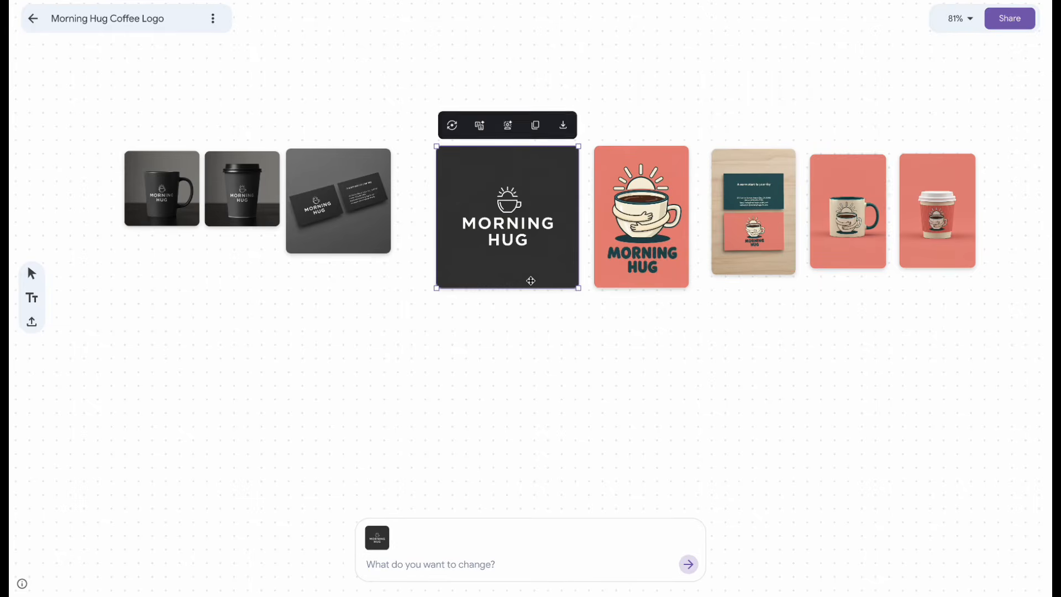
{"action": "left_click", "coordinate": [33, 18]}
{"action": "left_click", "coordinate": [160, 186]}
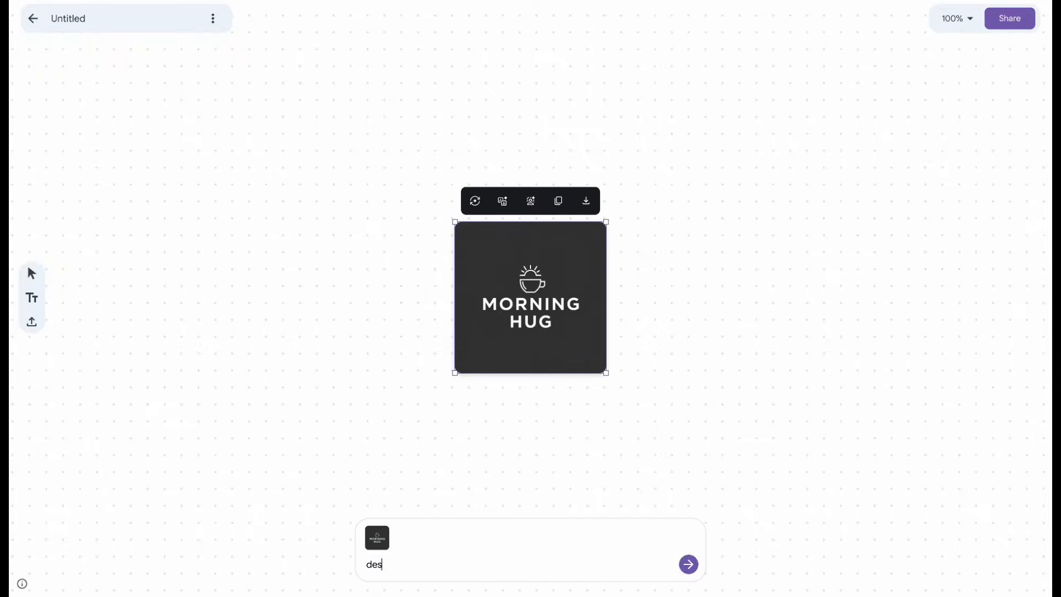
- Generate a website design from the dark logo and move the Website Design Concept text clear of the images
{"action": "type", "text": "ign a webs"}
{"action": "key", "text": "Return"}
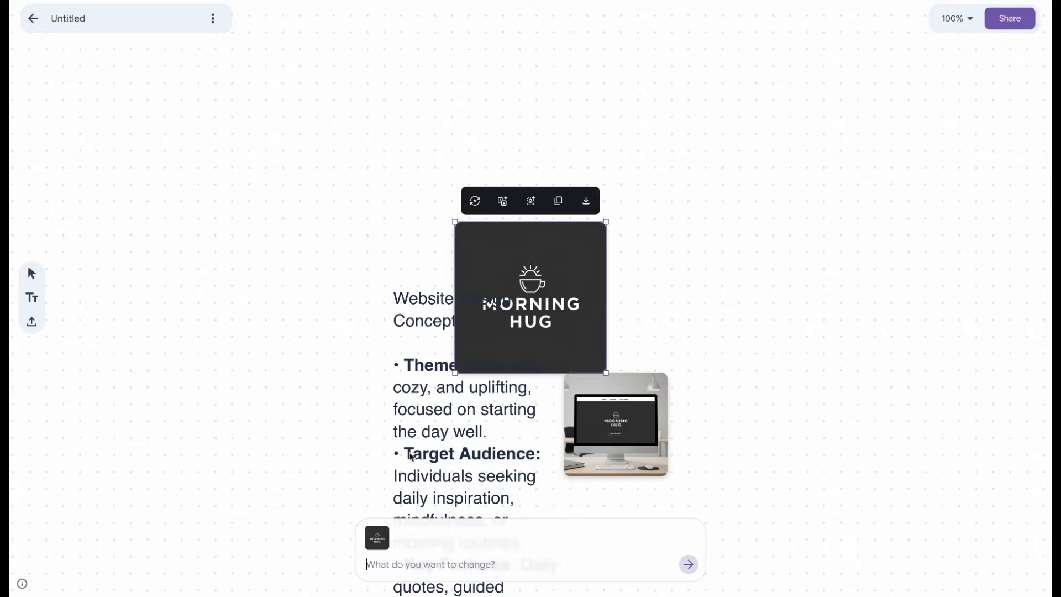
{"action": "left_click_drag", "start_coordinate": [407, 450], "coordinate": [193, 403]}
{"action": "scroll", "coordinate": [611, 387], "scroll_direction": "down", "scroll_amount": 1}
- Place the computer website mockup directly below the dark Morning Hug logo
{"action": "left_click", "coordinate": [612, 387]}
{"action": "left_click_drag", "start_coordinate": [612, 386], "coordinate": [531, 401]}
{"action": "scroll", "coordinate": [577, 398], "scroll_direction": "up", "scroll_amount": 5}
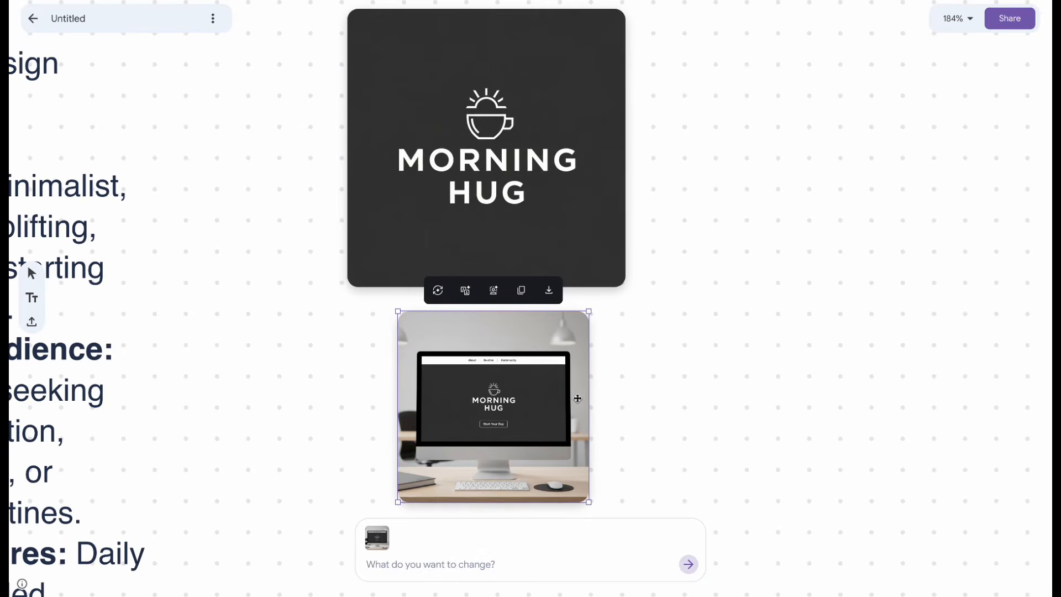
{"action": "scroll", "coordinate": [578, 398], "scroll_direction": "down", "scroll_amount": 5}
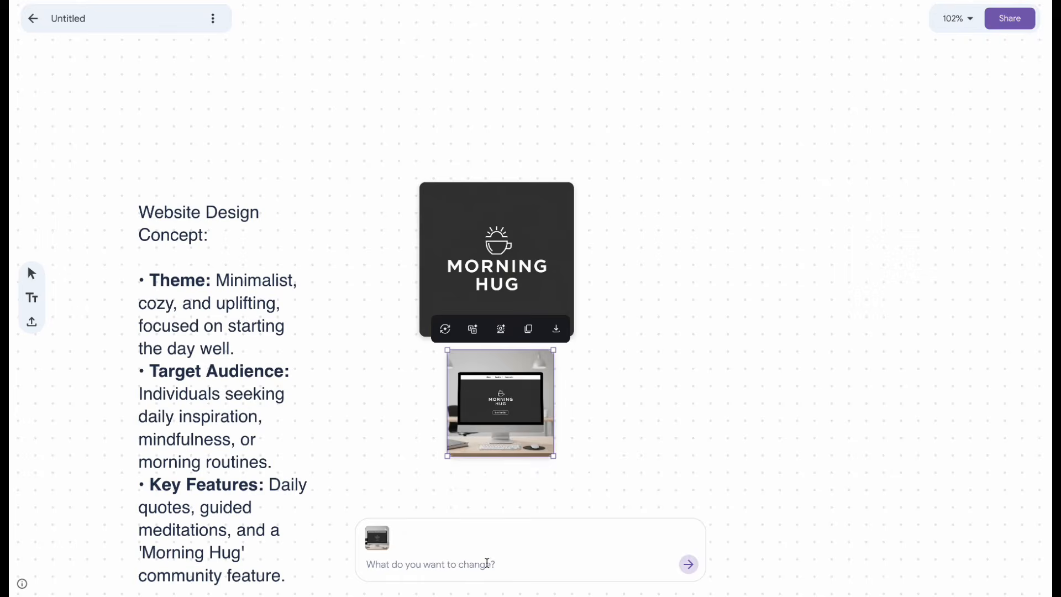
- Revise the dark website mockup with the copied prompt, and apply a prompt to refine the coral website mockup
{"action": "left_click", "coordinate": [486, 564]}
{"action": "type", "text": "Shop name + logo  Slogan: A warm start to your day  An eye-catching coffee or café atmosphere image  CTA button: Order Now / View Menu"}
{"action": "left_click", "coordinate": [691, 565]}
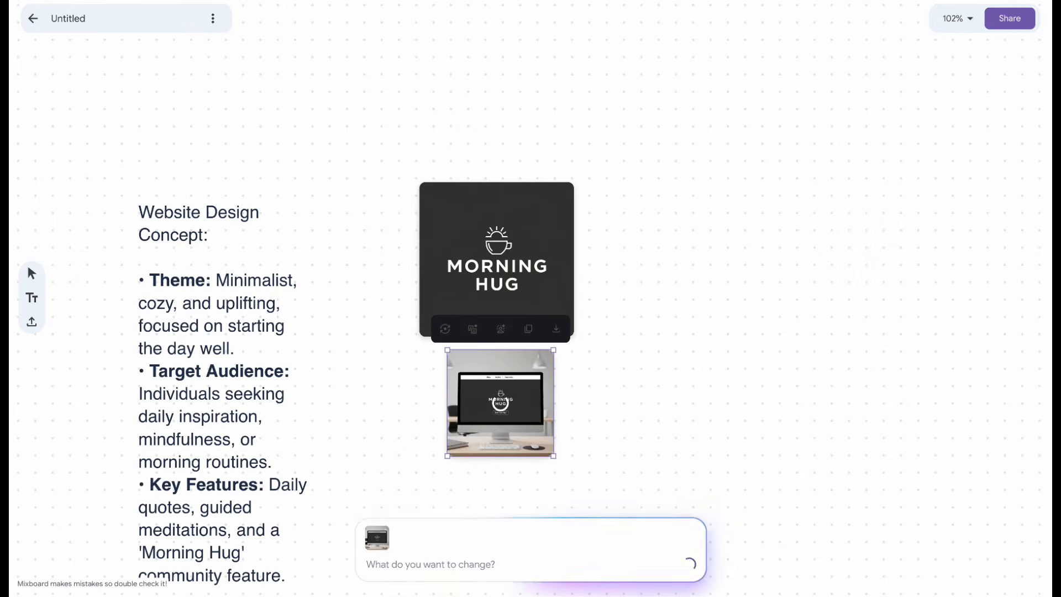
{"action": "scroll", "coordinate": [506, 389], "scroll_direction": "up", "scroll_amount": 8}
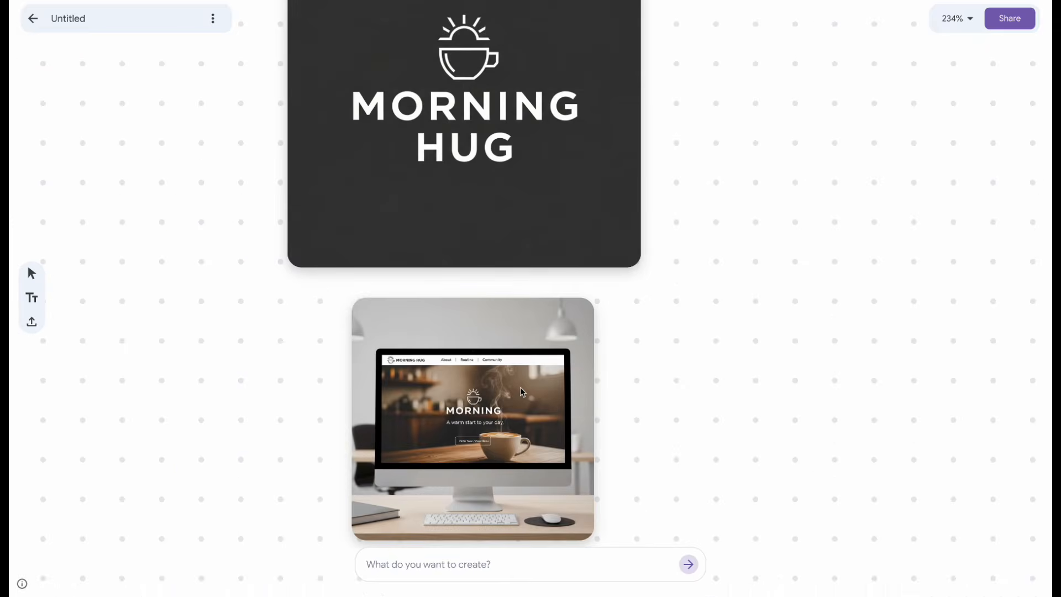
{"action": "left_click", "coordinate": [497, 397]}
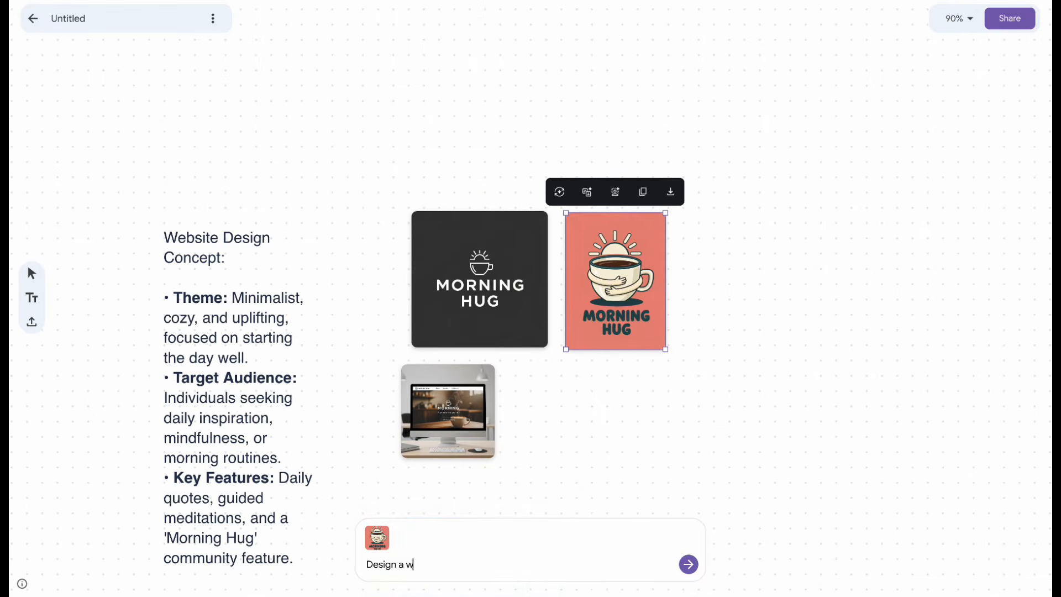
{"action": "key", "text": "Return"}
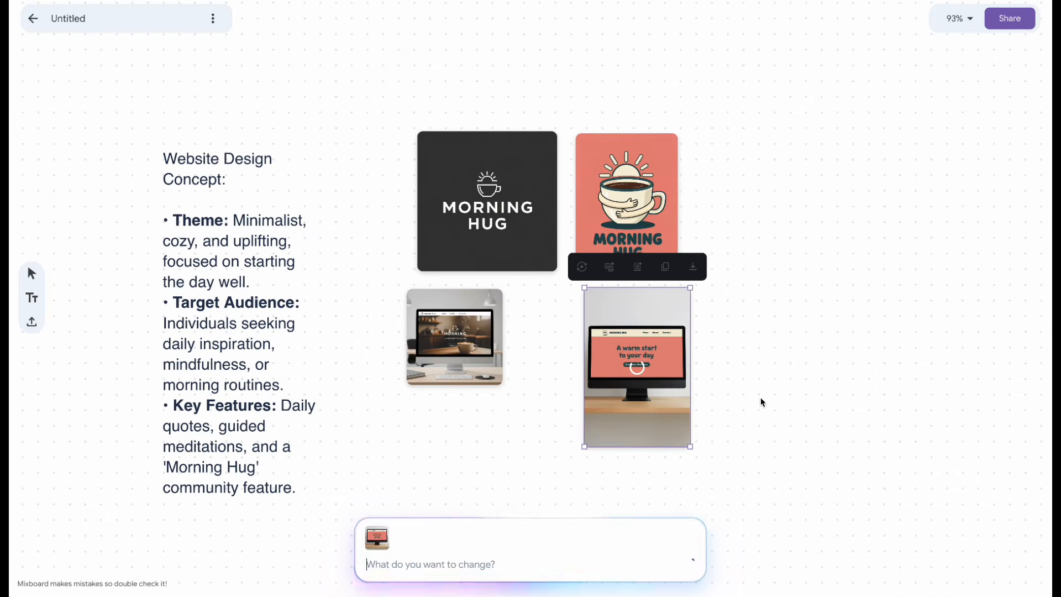
{"action": "scroll", "coordinate": [648, 353], "scroll_direction": "up", "scroll_amount": 10}
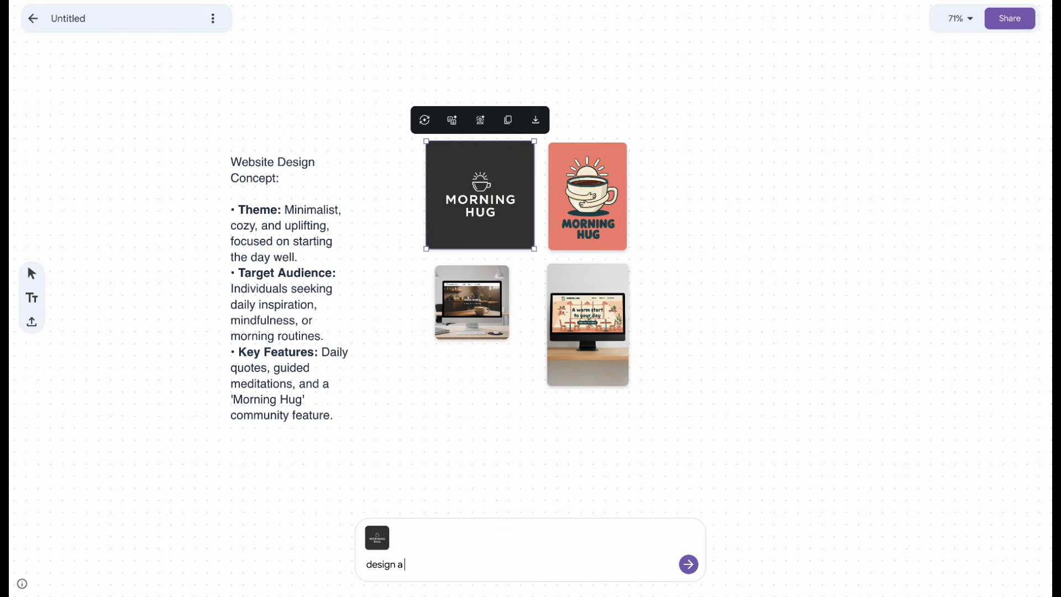
- Generate T-shirt mockups from the dark logo and from the coral logo with the prompt "design a t-shirt"
{"action": "key", "text": "Return"}
{"action": "type", "text": "design a t-sh"}
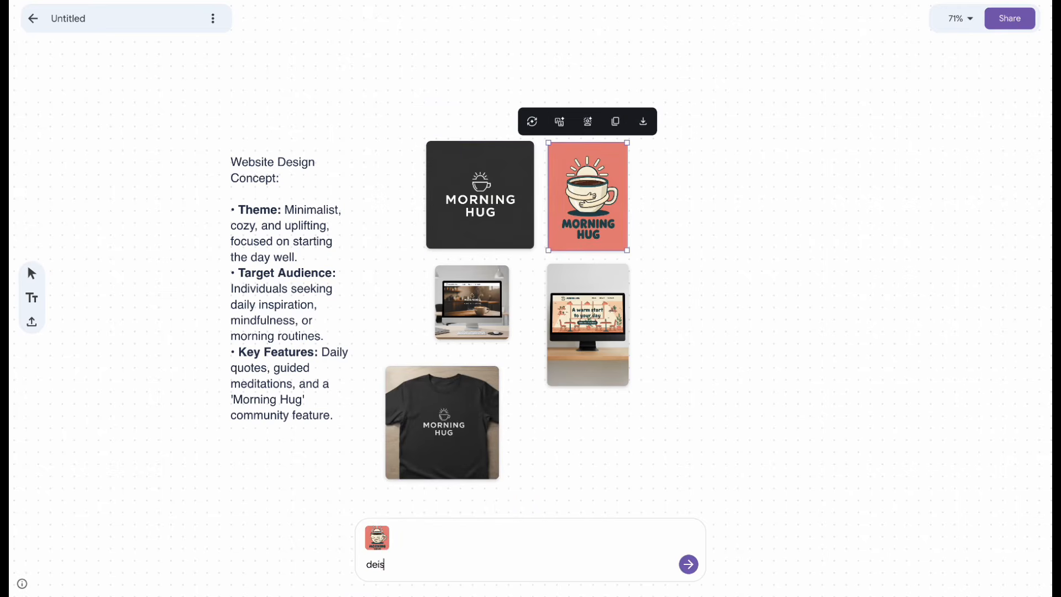
{"action": "key", "text": "Return"}
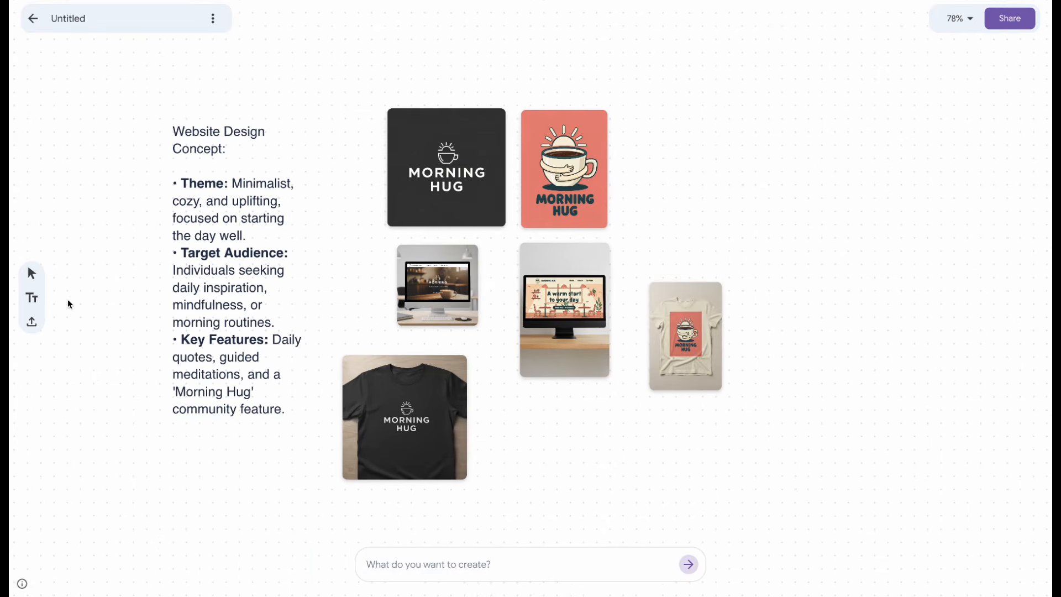
- Upload the woman's portrait photo and place it beside the black T-shirt mockup
{"action": "left_click", "coordinate": [31, 322]}
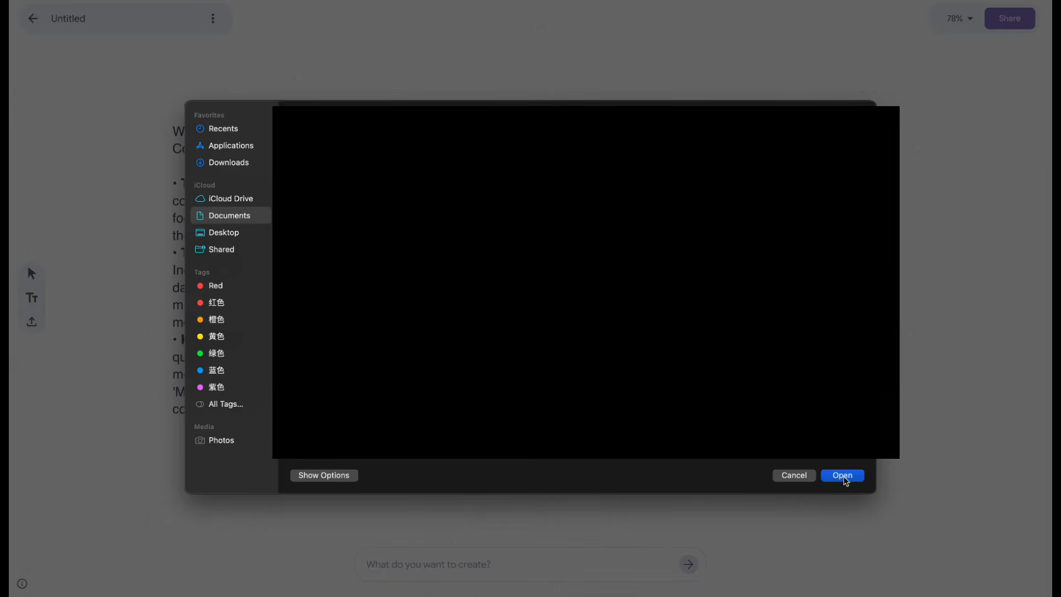
{"action": "left_click", "coordinate": [844, 477]}
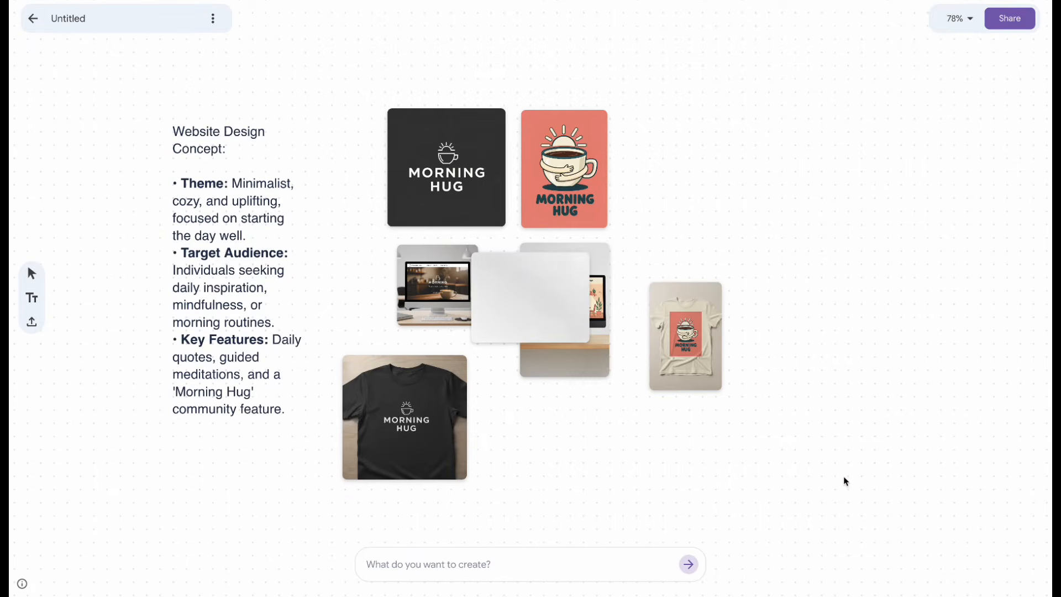
{"action": "left_click_drag", "start_coordinate": [523, 321], "coordinate": [552, 443]}
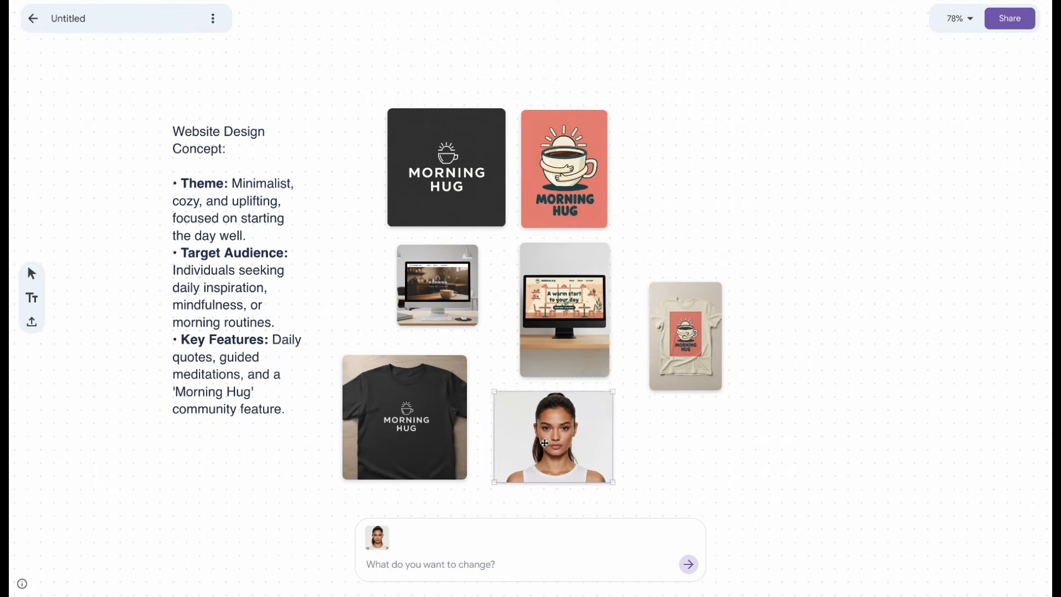
- Generate an image of the portrait woman wearing the black T-shirt, and place it beside the original portrait
{"action": "left_click", "coordinate": [433, 442], "text": "shift"}
{"action": "type", "text": "ma"}
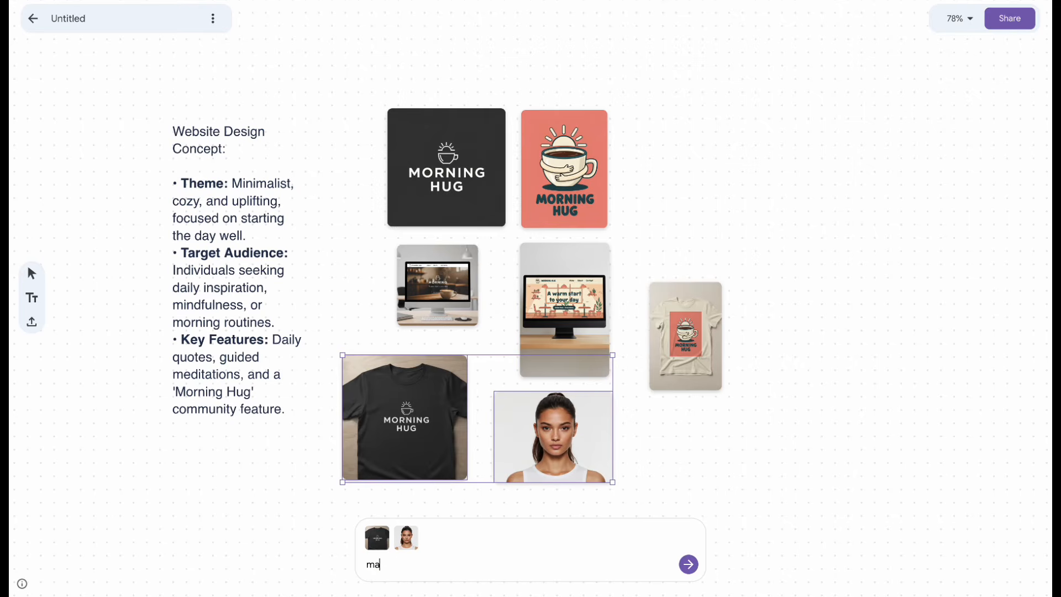
{"action": "type", "text": "ke r"}
{"action": "key", "text": "BackSpace"}
{"action": "type", "text": "the woman wear the t-shirt"}
{"action": "key", "text": "Return"}
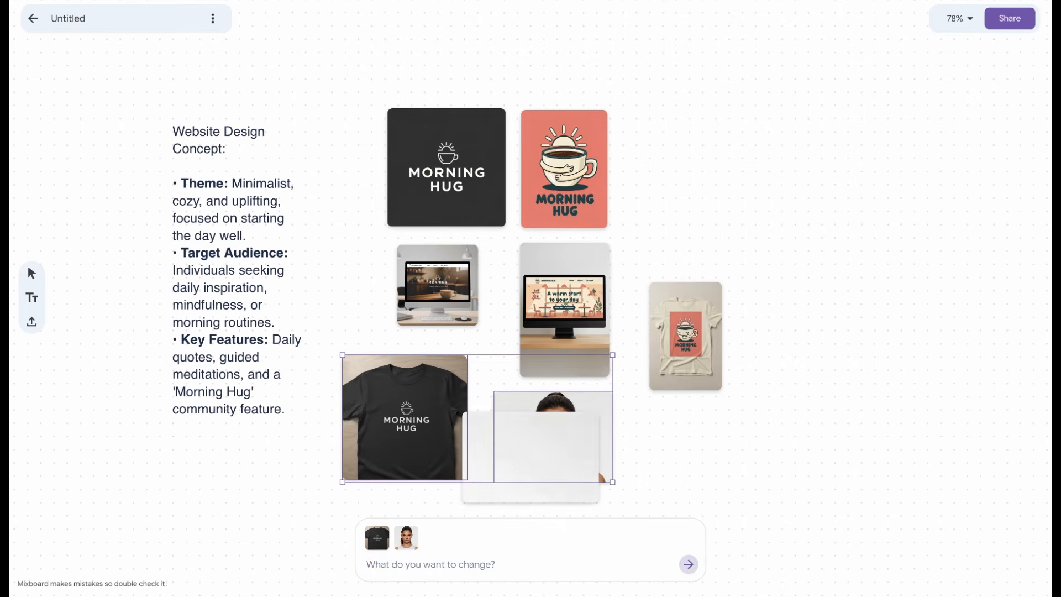
{"action": "left_click", "coordinate": [597, 469]}
{"action": "left_click_drag", "start_coordinate": [525, 460], "coordinate": [677, 453]}
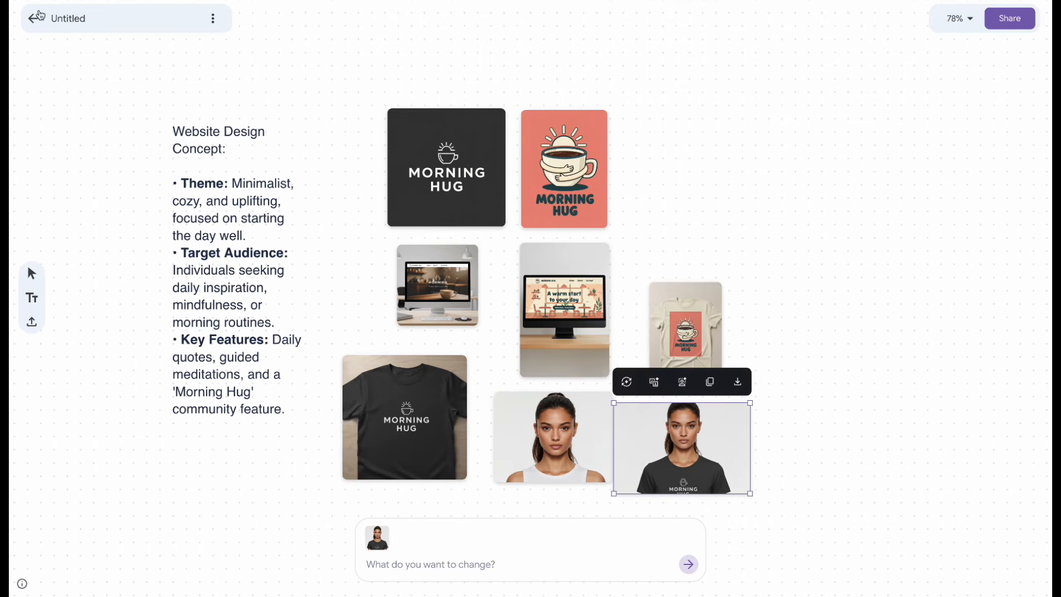
- Upload a tall reference image, redraw the T-shirt portrait to match its aspect ratio with no blank areas, and move the result aside
{"action": "left_click", "coordinate": [51, 330]}
{"action": "key", "text": "super+shift+d"}
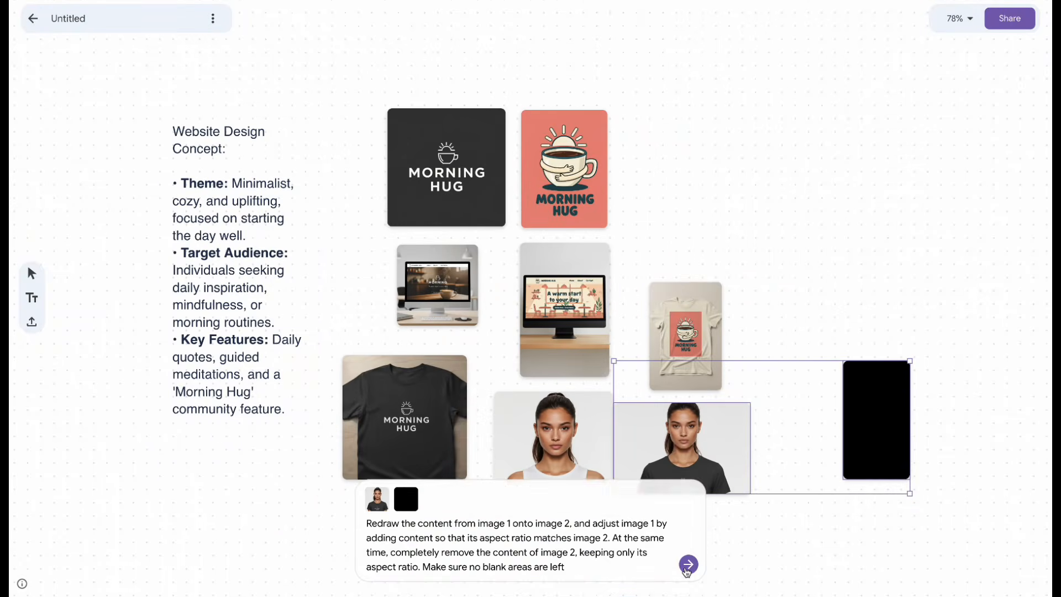
{"action": "left_click", "coordinate": [688, 565]}
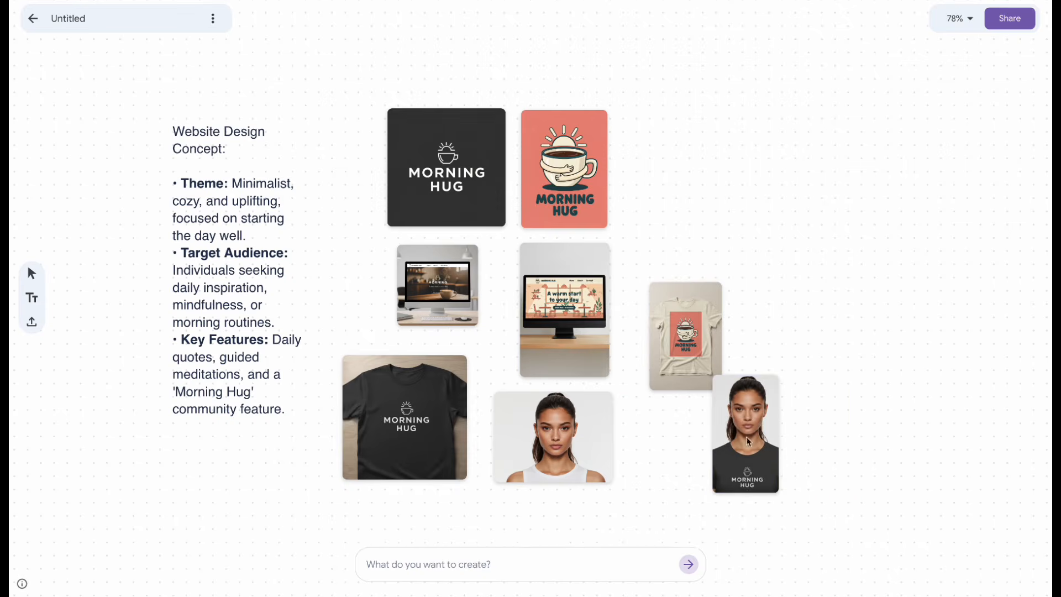
{"action": "left_click_drag", "start_coordinate": [746, 440], "coordinate": [807, 446]}
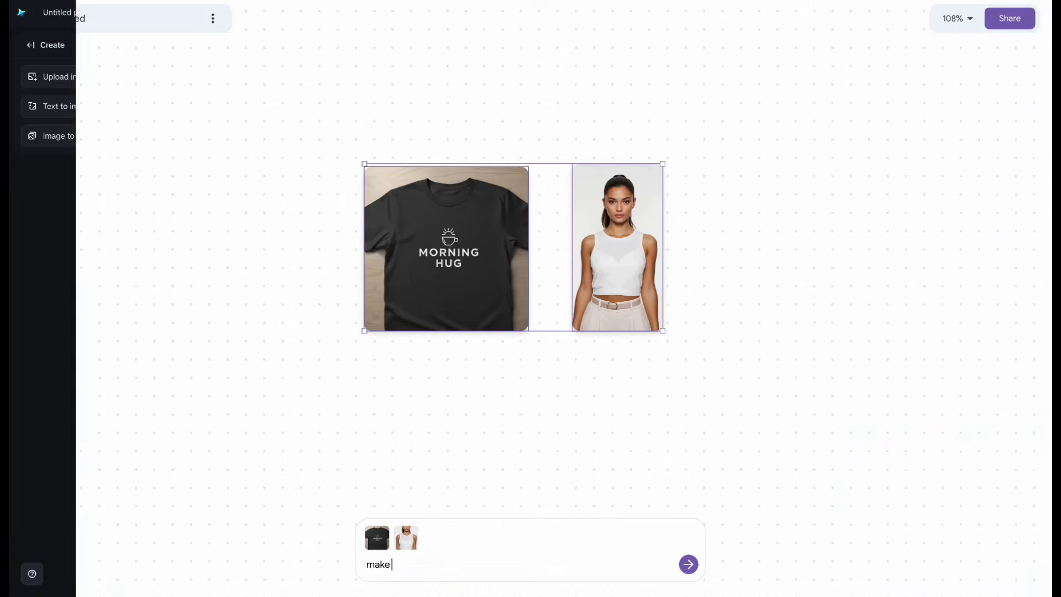
- Prompt for the woman in the expanded half-body photo to wear the black Morning Hug T-shirt
{"action": "type", "text": "her wear the t-shirt"}
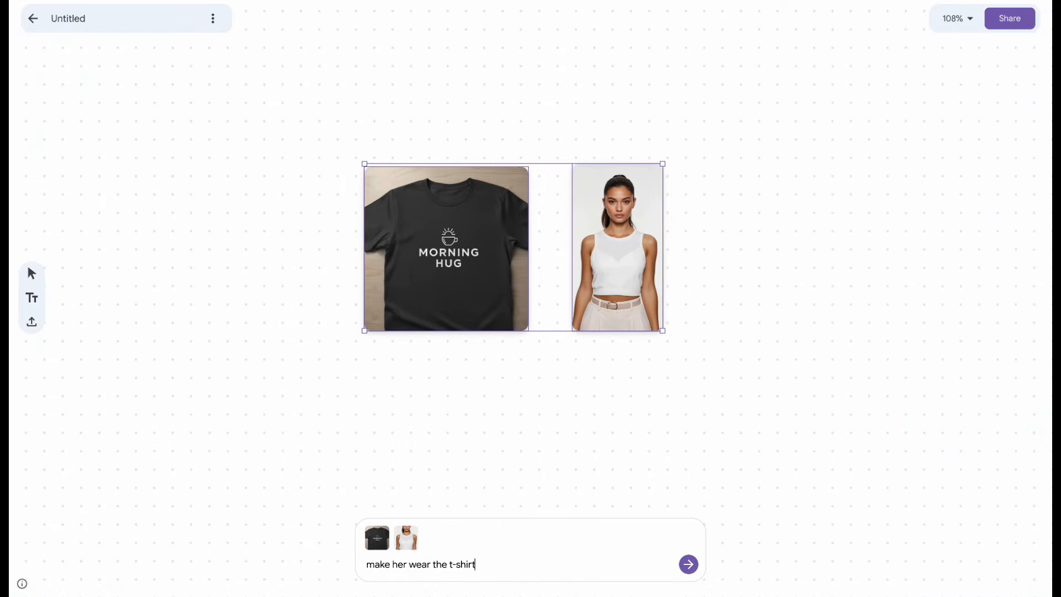
{"action": "key", "text": "Return"}
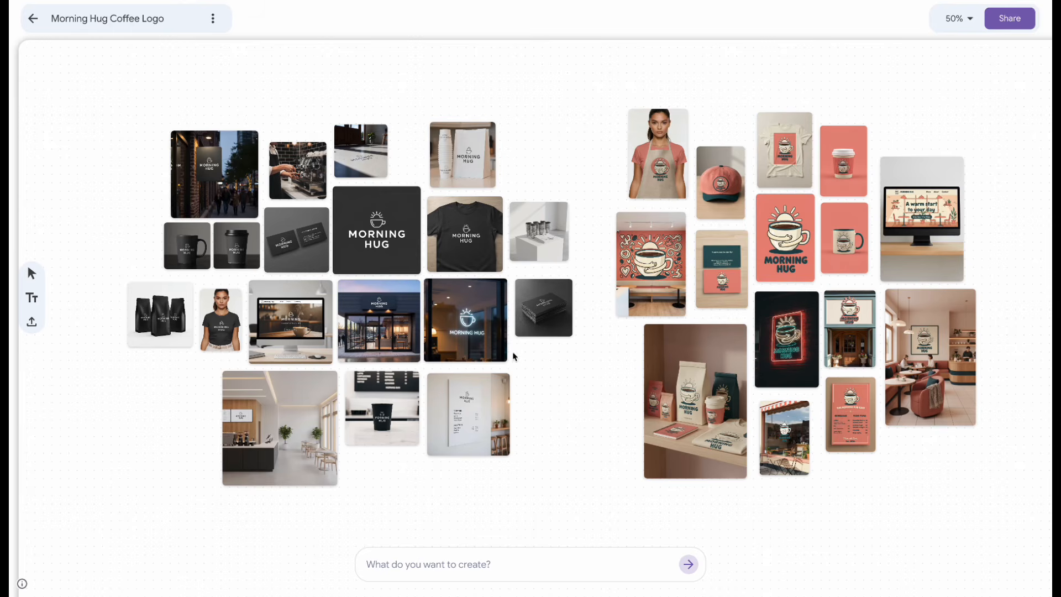
- Examine the dark logo's mockups on the Morning Hug Coffee Logo board, from drinkware and packaging to storefront and interior
{"action": "scroll", "coordinate": [483, 258], "scroll_direction": "up", "scroll_amount": 2}
{"action": "scroll", "coordinate": [484, 257], "scroll_direction": "left", "scroll_amount": 3}
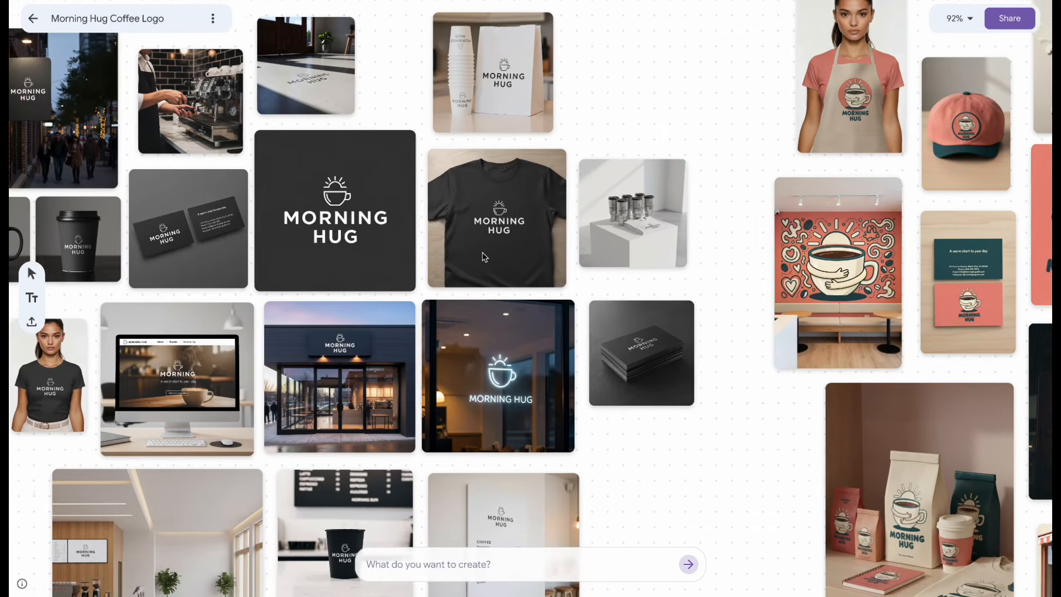
{"action": "scroll", "coordinate": [484, 258], "scroll_direction": "left", "scroll_amount": 2}
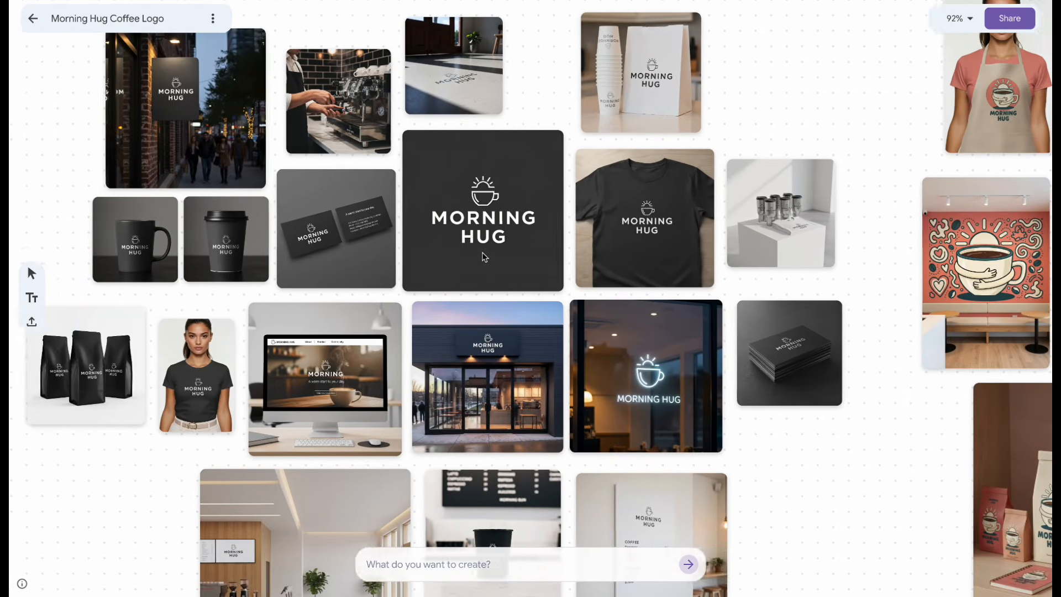
{"action": "scroll", "coordinate": [484, 258], "scroll_direction": "up", "scroll_amount": 1}
{"action": "scroll", "coordinate": [483, 255], "scroll_direction": "left", "scroll_amount": 2}
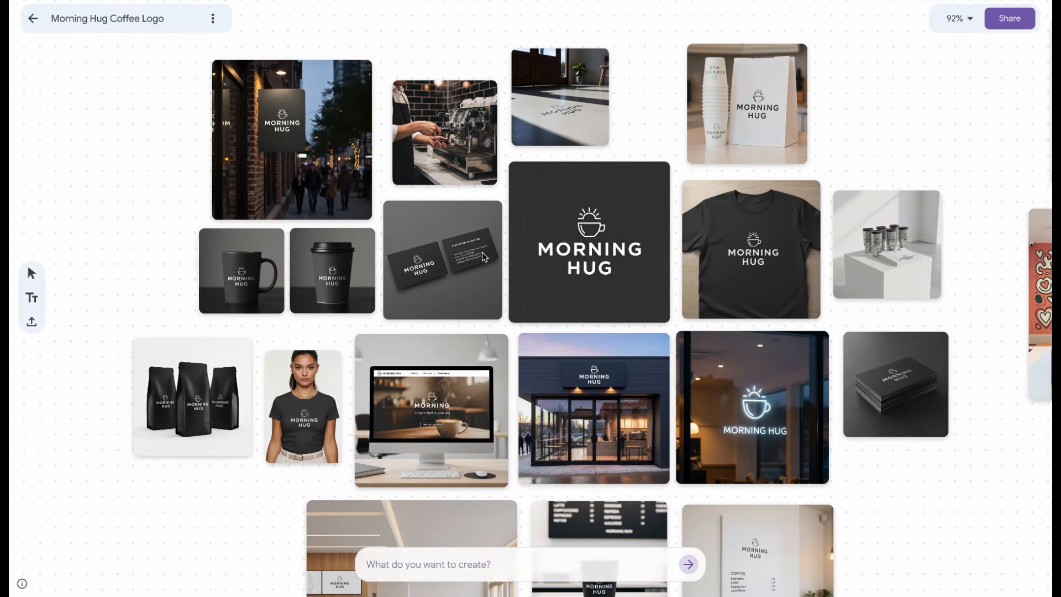
{"action": "scroll", "coordinate": [483, 256], "scroll_direction": "down", "scroll_amount": 3}
{"action": "scroll", "coordinate": [483, 256], "scroll_direction": "down", "scroll_amount": 5}
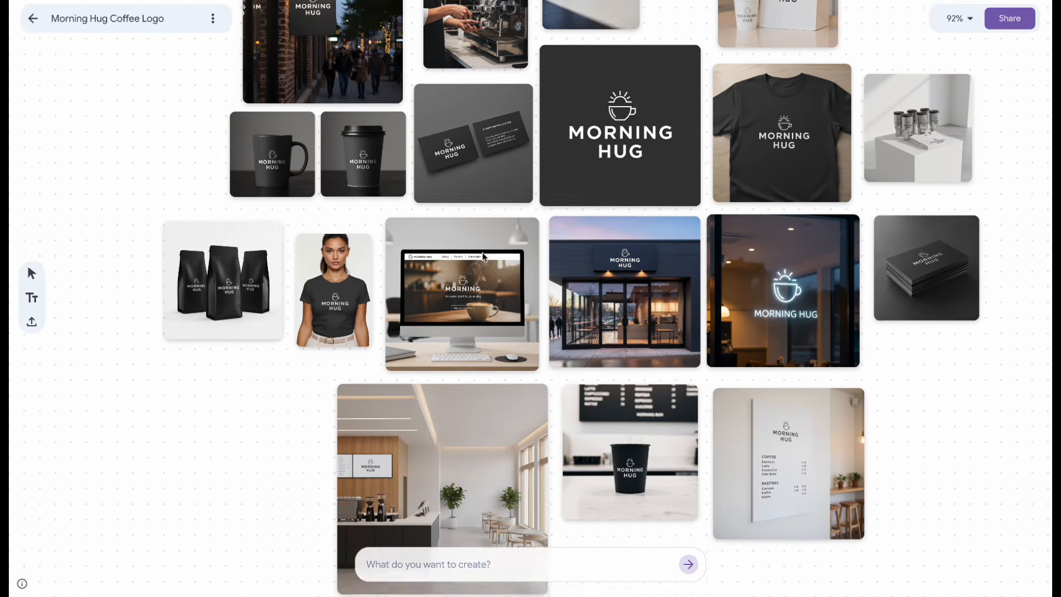
{"action": "scroll", "coordinate": [482, 256], "scroll_direction": "right", "scroll_amount": 1}
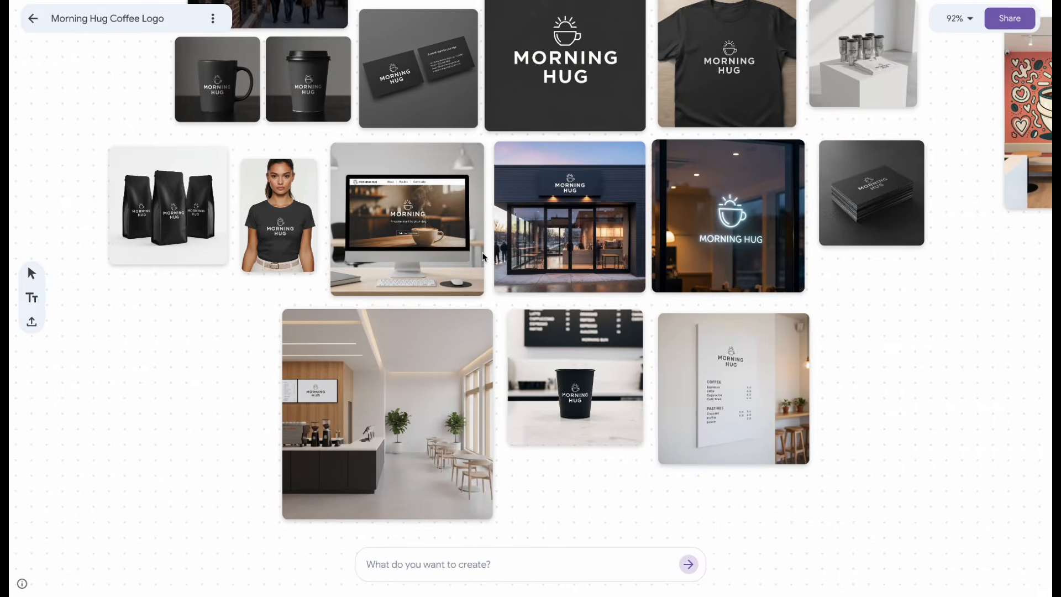
{"action": "scroll", "coordinate": [483, 256], "scroll_direction": "down", "scroll_amount": 2}
{"action": "scroll", "coordinate": [482, 256], "scroll_direction": "right", "scroll_amount": 1}
{"action": "scroll", "coordinate": [482, 256], "scroll_direction": "right", "scroll_amount": 5}
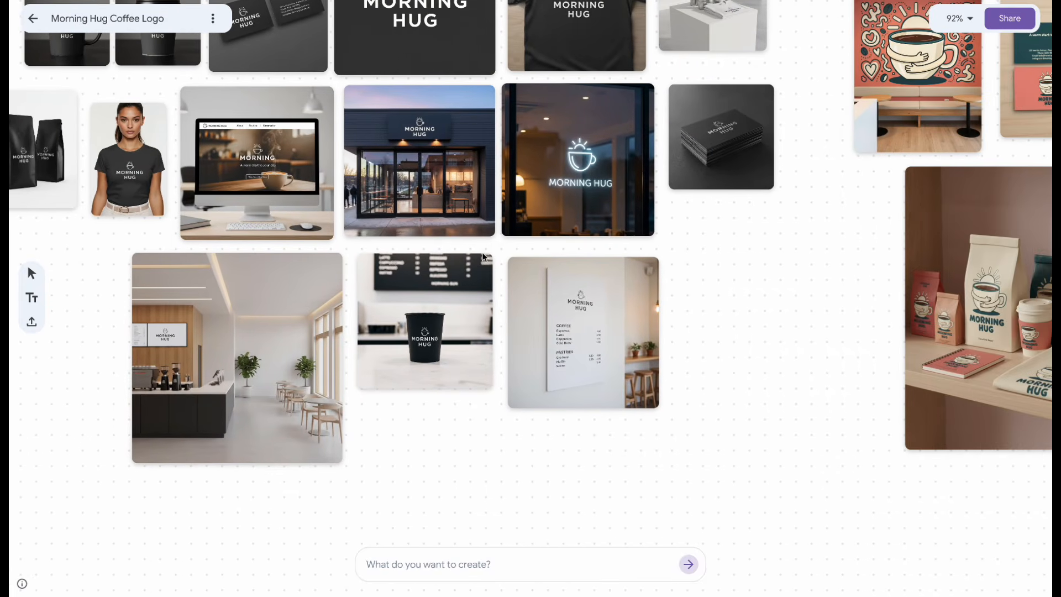
- Examine the coral logo's mockups on the board, including packaging, signs, menu, interior, apparel and website
{"action": "scroll", "coordinate": [483, 256], "scroll_direction": "right", "scroll_amount": 6}
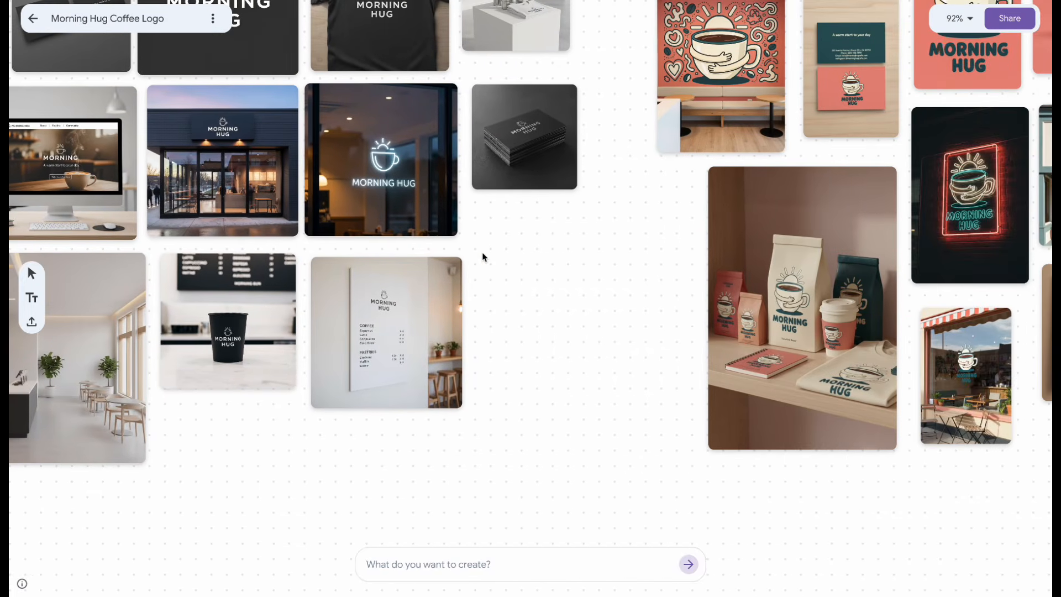
{"action": "scroll", "coordinate": [482, 256], "scroll_direction": "right", "scroll_amount": 3}
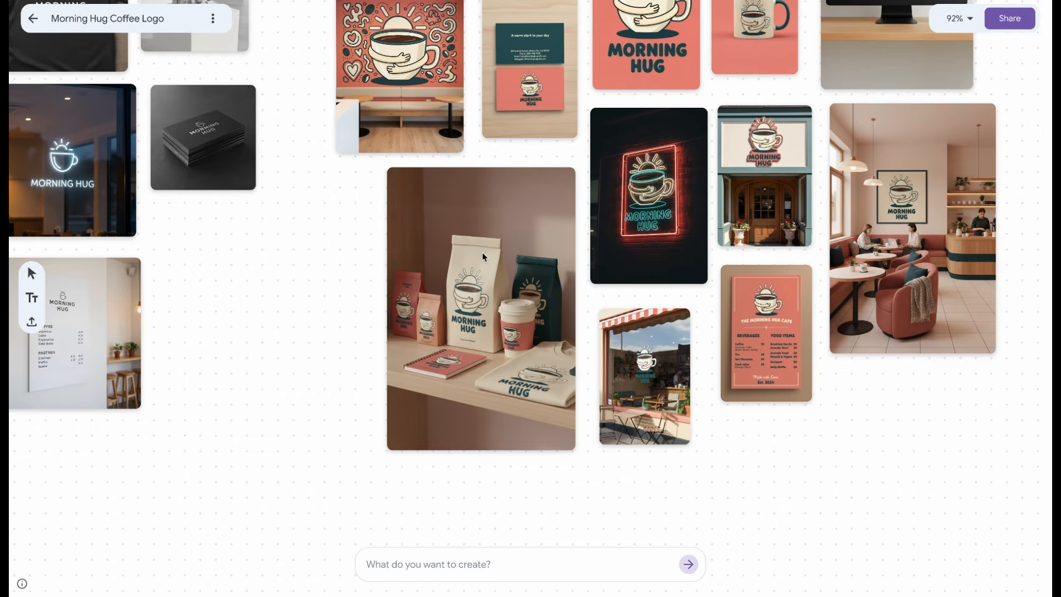
{"action": "scroll", "coordinate": [481, 252], "scroll_direction": "right", "scroll_amount": 2}
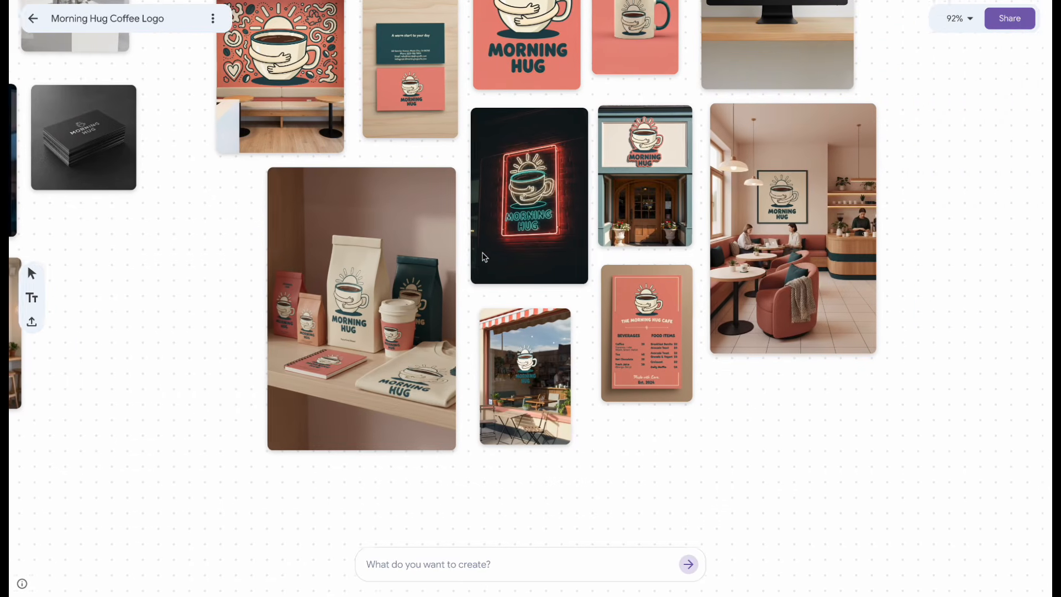
{"action": "scroll", "coordinate": [482, 252], "scroll_direction": "up", "scroll_amount": 2}
{"action": "scroll", "coordinate": [483, 256], "scroll_direction": "up", "scroll_amount": 5}
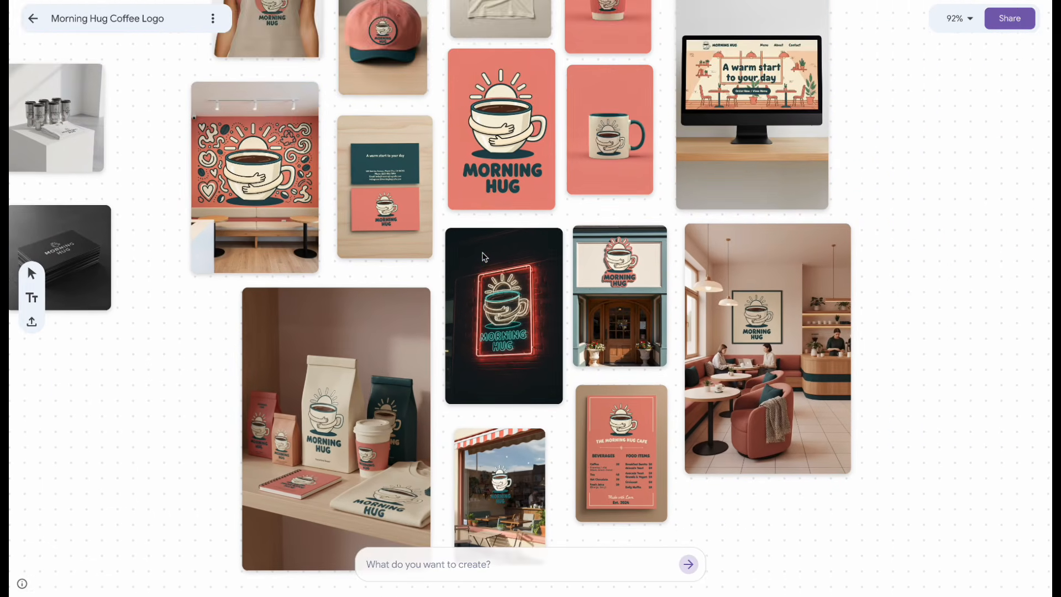
{"action": "scroll", "coordinate": [482, 256], "scroll_direction": "left", "scroll_amount": 1}
{"action": "scroll", "coordinate": [482, 256], "scroll_direction": "right", "scroll_amount": 1}
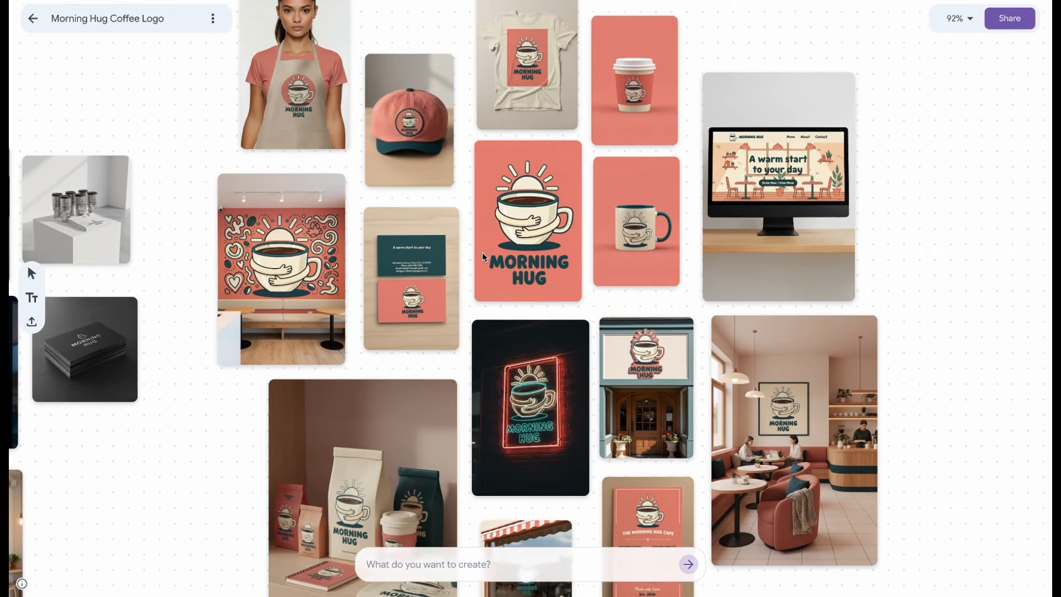
{"action": "scroll", "coordinate": [482, 256], "scroll_direction": "up", "scroll_amount": 4}
{"action": "scroll", "coordinate": [482, 256], "scroll_direction": "up", "scroll_amount": 1}
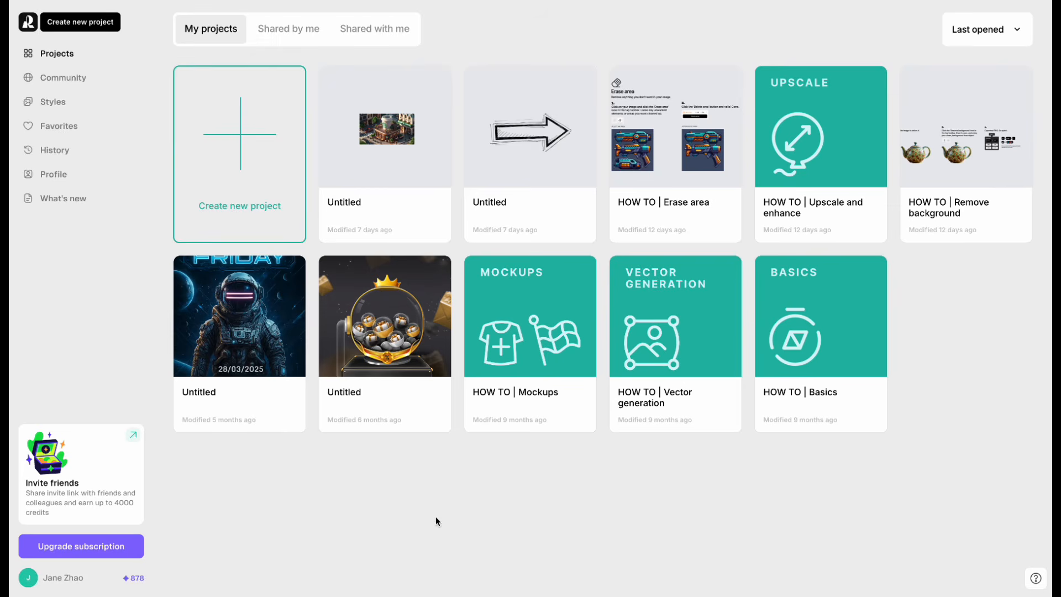
- Create a new project and import Slab Serif Geometric Logo.jpeg onto its canvas
{"action": "left_click", "coordinate": [237, 196]}
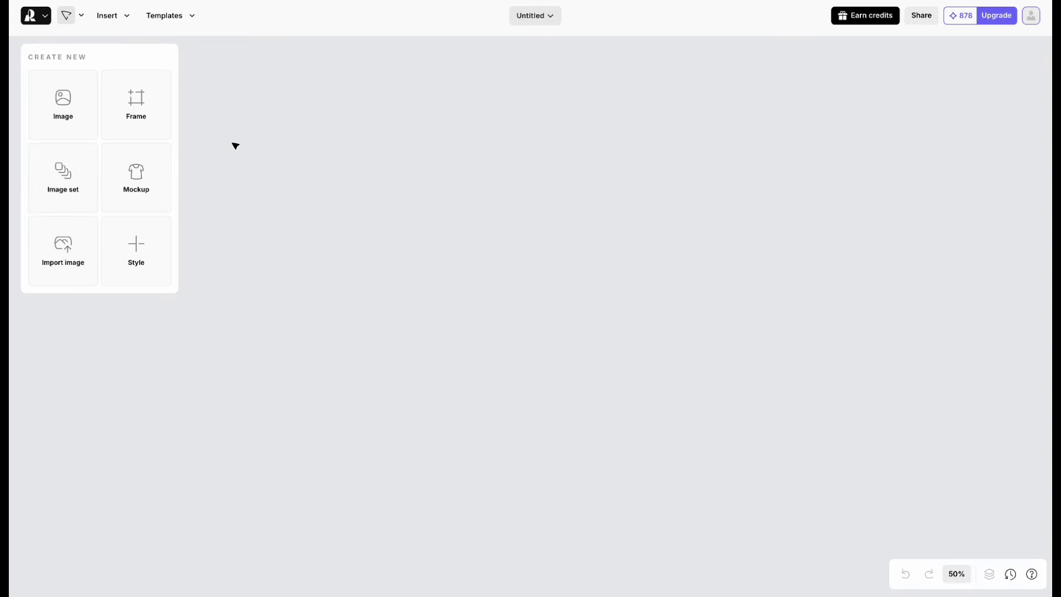
{"action": "left_click", "coordinate": [74, 256]}
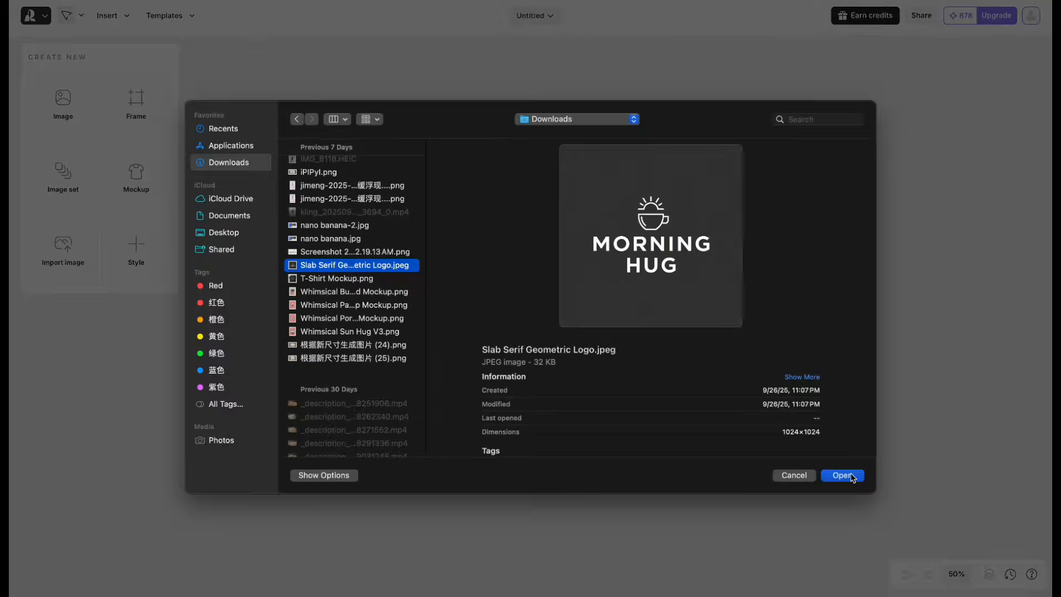
{"action": "left_click", "coordinate": [855, 474]}
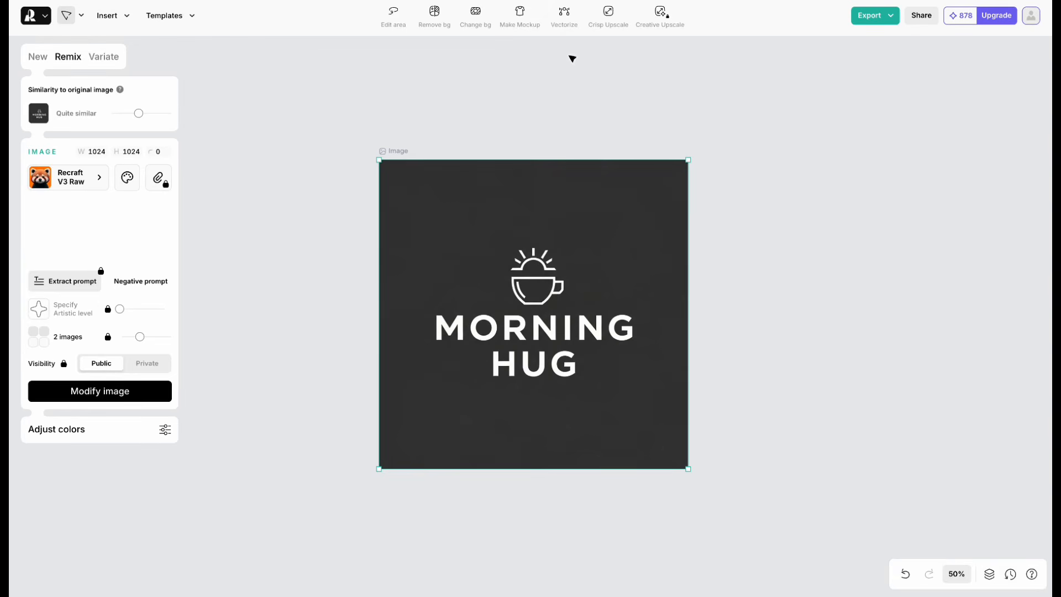
- Vectorize the imported Morning Hug logo and export it as an SVG at 1024 × 1024
{"action": "left_click", "coordinate": [564, 21]}
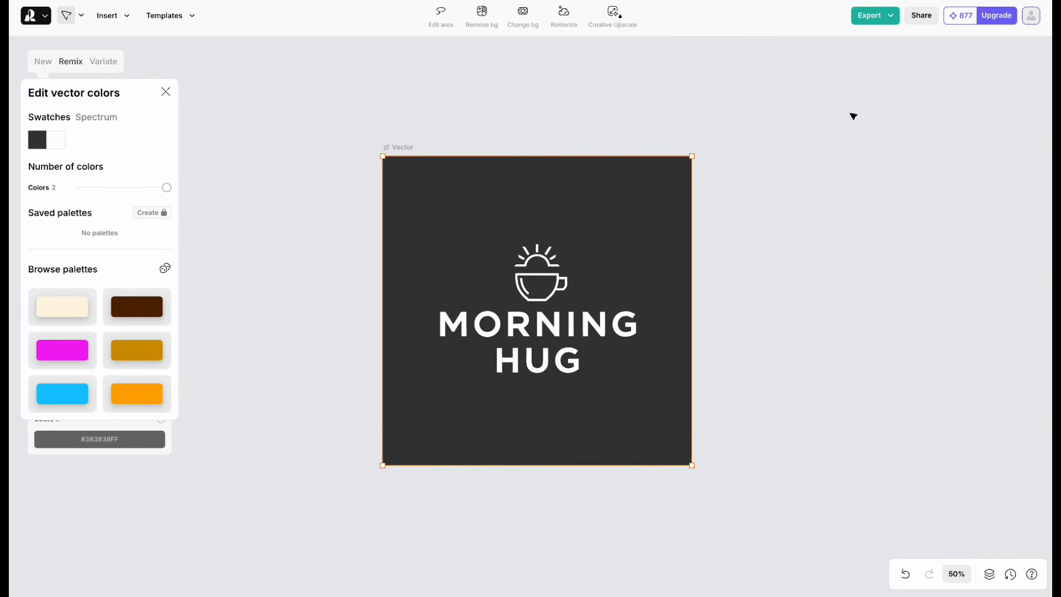
{"action": "left_click", "coordinate": [878, 18]}
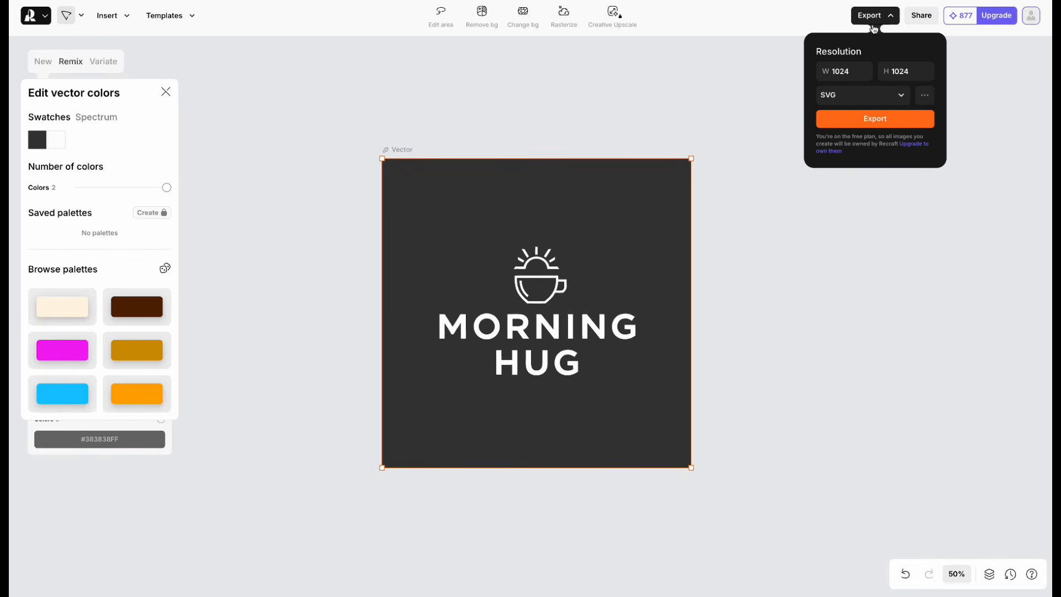
{"action": "left_click", "coordinate": [858, 117]}
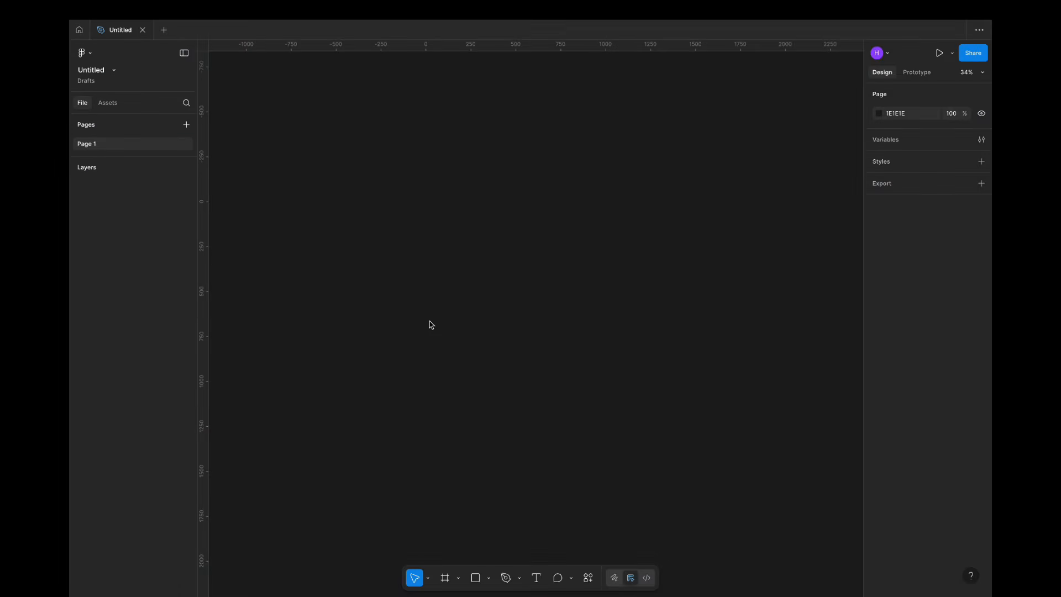
- Switch to Figma, place the vector logo on the blank page, and check its individual letter and sun paths
{"action": "key", "text": "super+v"}
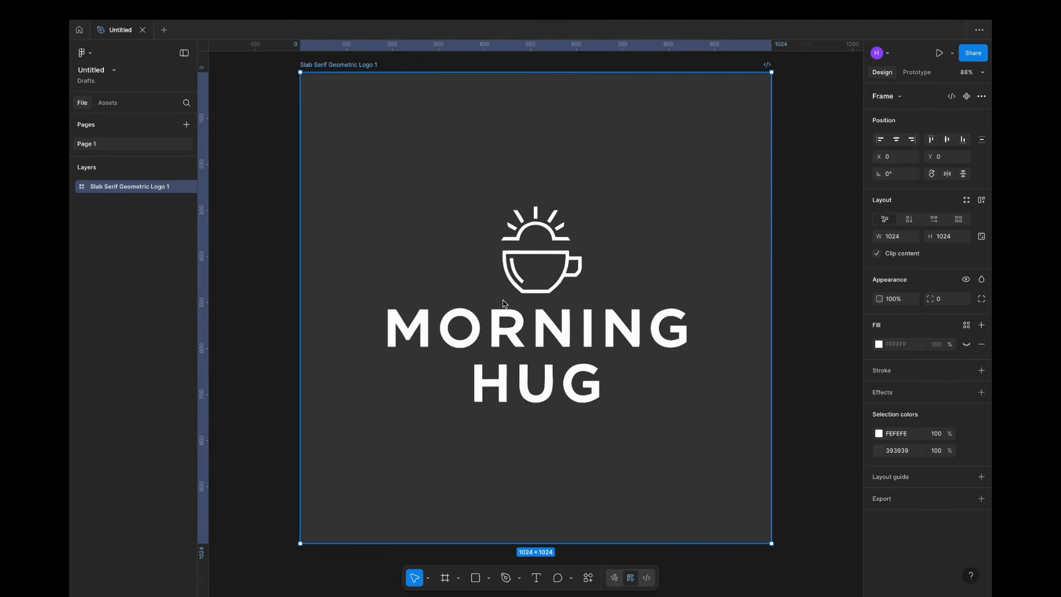
{"action": "left_click", "coordinate": [402, 327]}
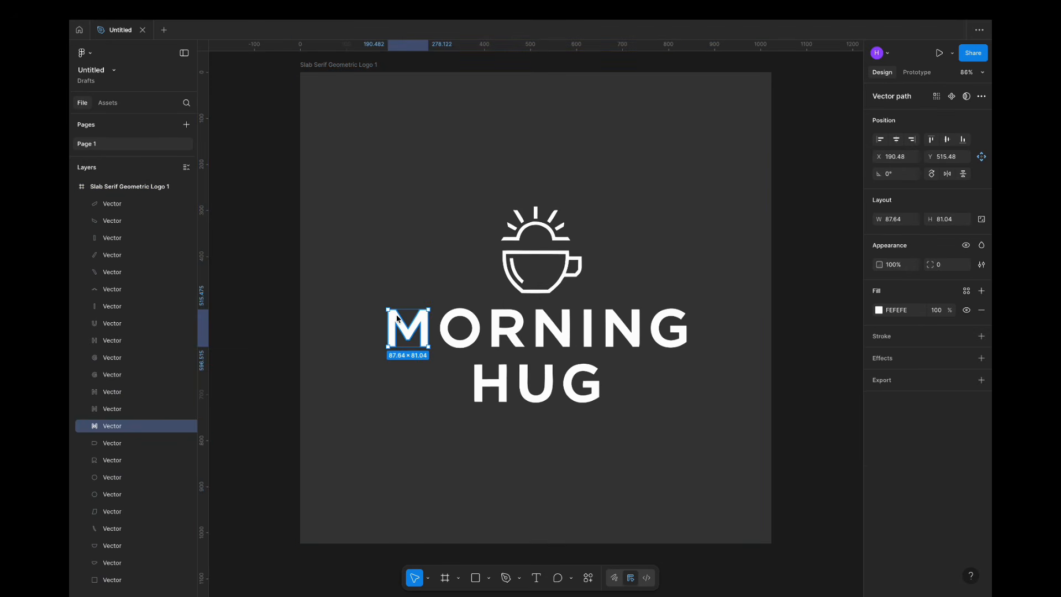
{"action": "left_click", "coordinate": [113, 205]}
{"action": "left_click", "coordinate": [110, 238]}
{"action": "left_click", "coordinate": [106, 289]}
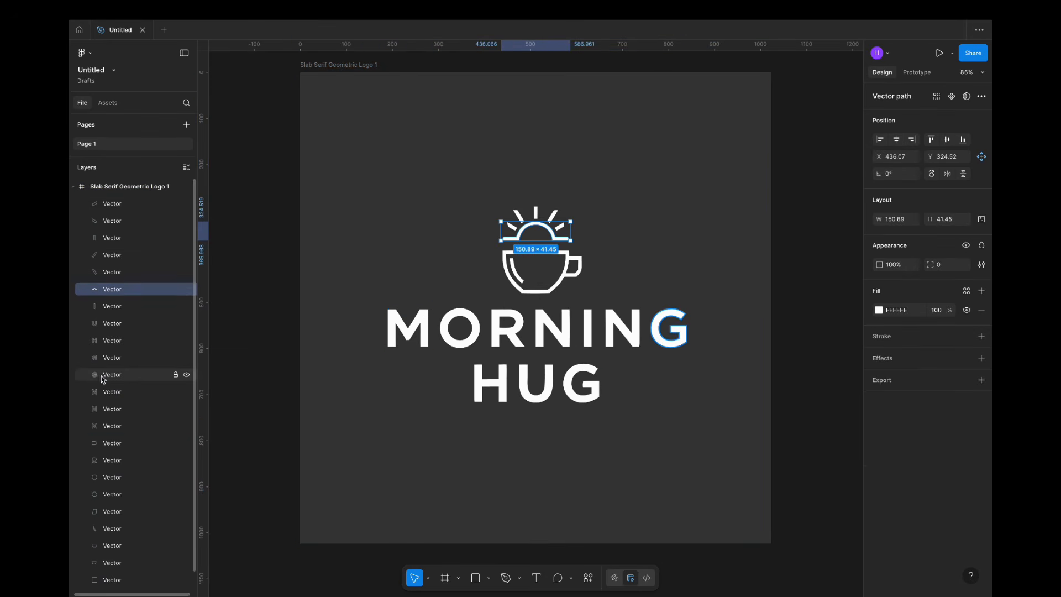
{"action": "left_click", "coordinate": [106, 392]}
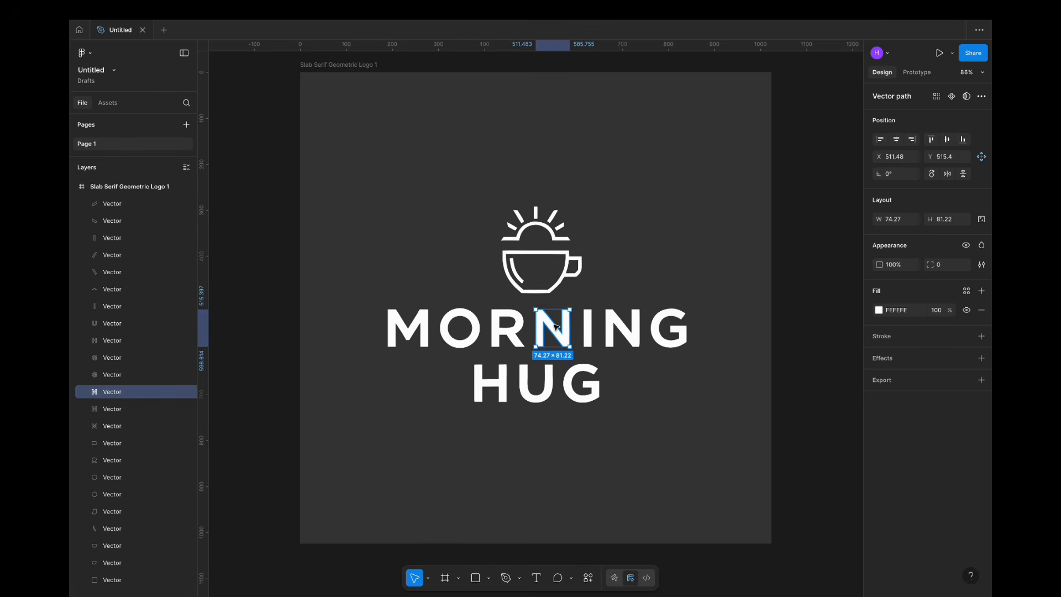
- Try reshaping the first N of MORNING by moving the upper corner point of its diagonal, and undo the change
{"action": "scroll", "coordinate": [555, 326], "scroll_direction": "up", "scroll_amount": 10}
{"action": "double_click", "coordinate": [507, 290]}
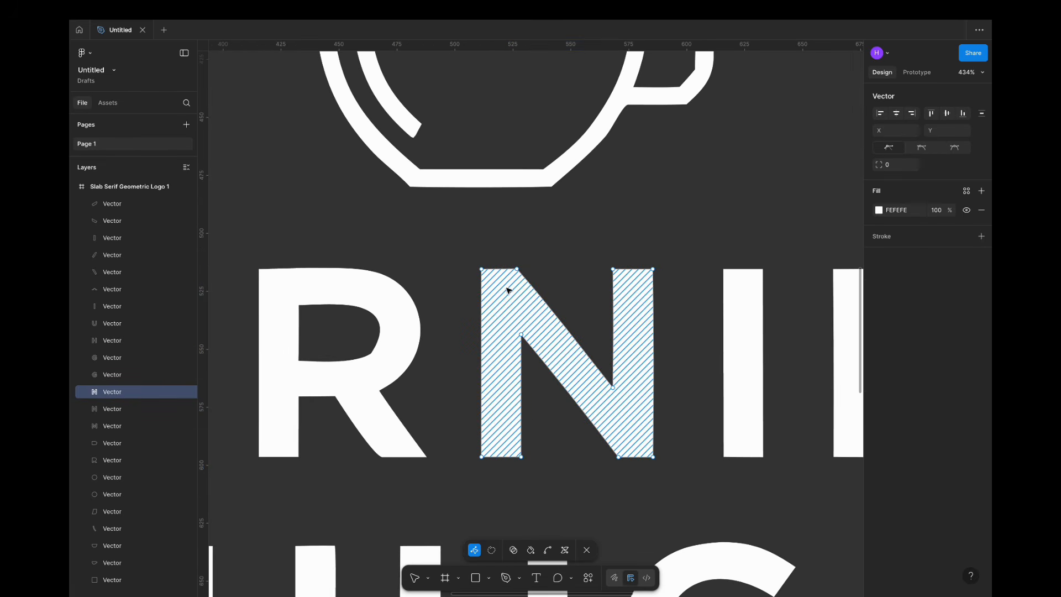
{"action": "left_click", "coordinate": [516, 269]}
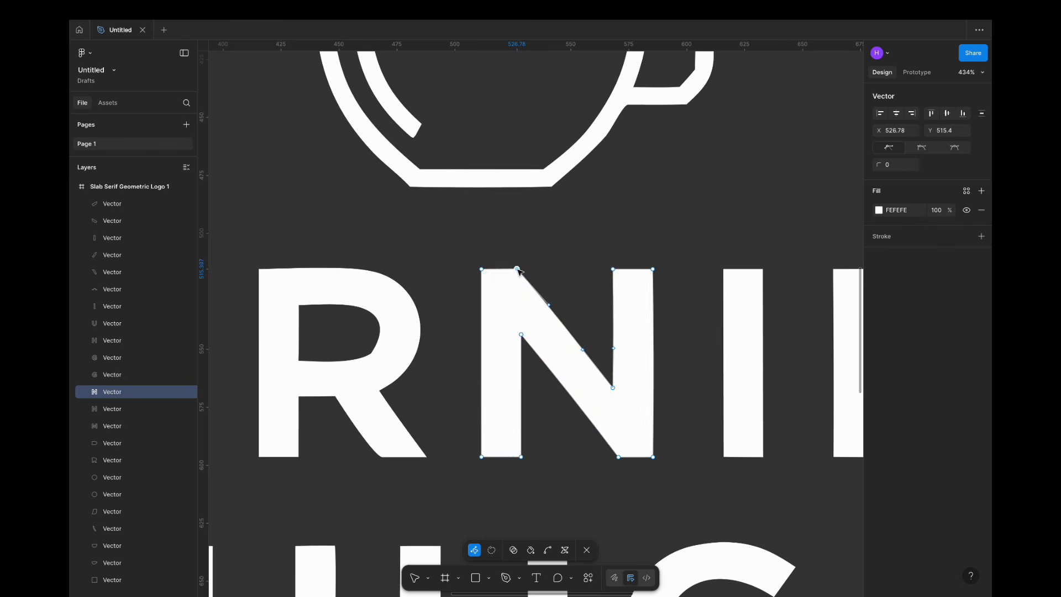
{"action": "left_click_drag", "start_coordinate": [516, 269], "coordinate": [576, 233]}
{"action": "key", "text": "ctrl+z"}
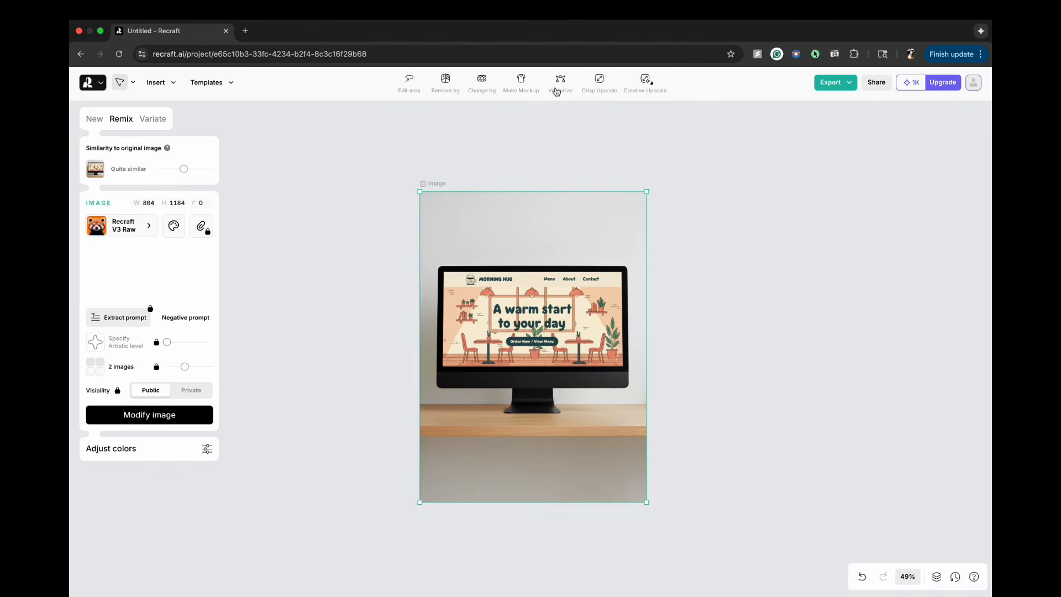
- Switch to Recraft, vectorize the Morning Hug website monitor mockup, and export it as an SVG at 864 × 1184
{"action": "left_click", "coordinate": [557, 86]}
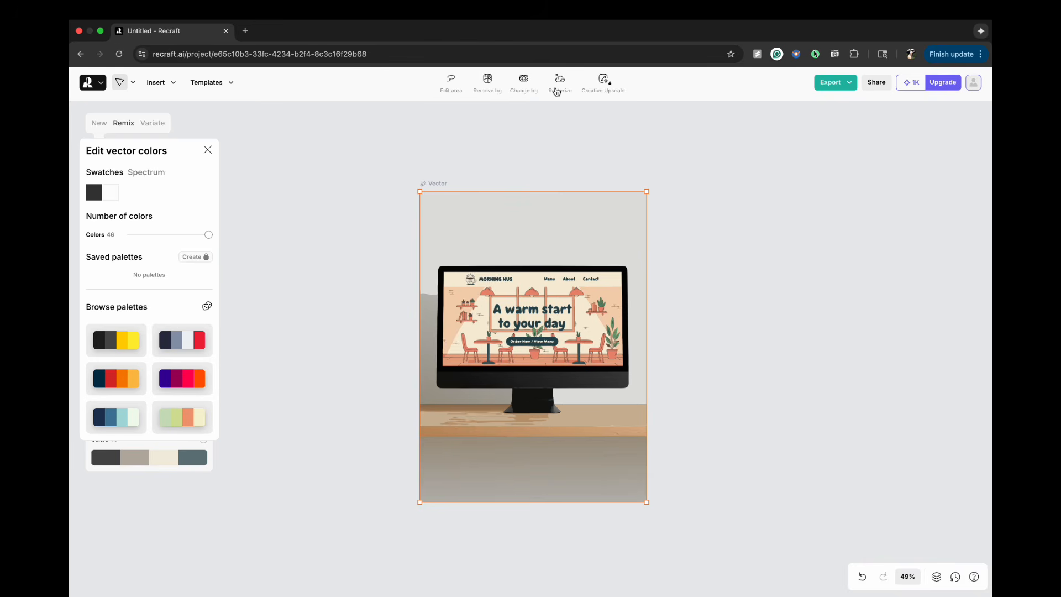
{"action": "left_click", "coordinate": [838, 84]}
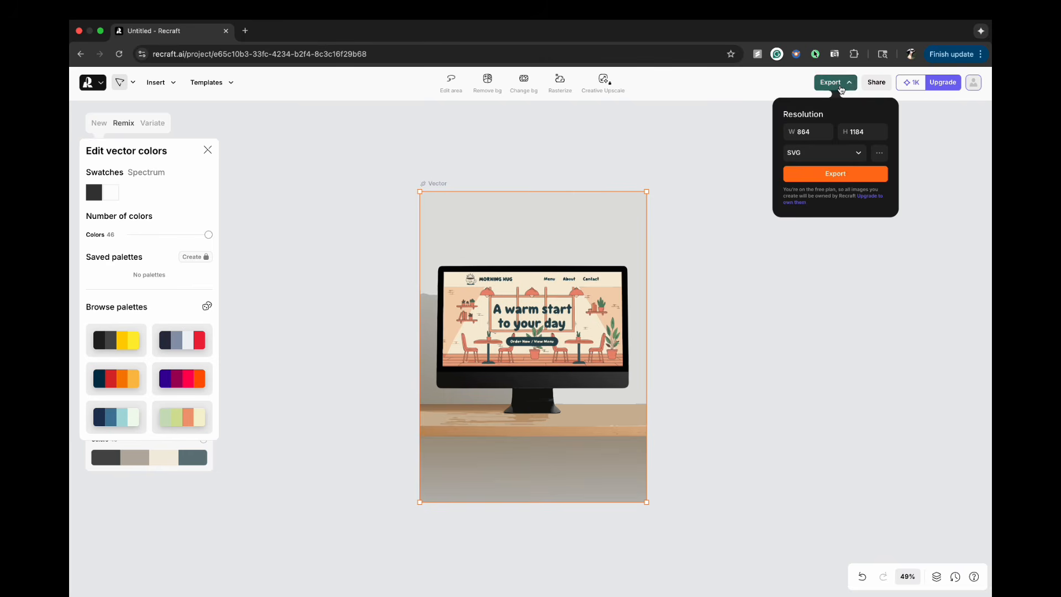
{"action": "left_click", "coordinate": [830, 174]}
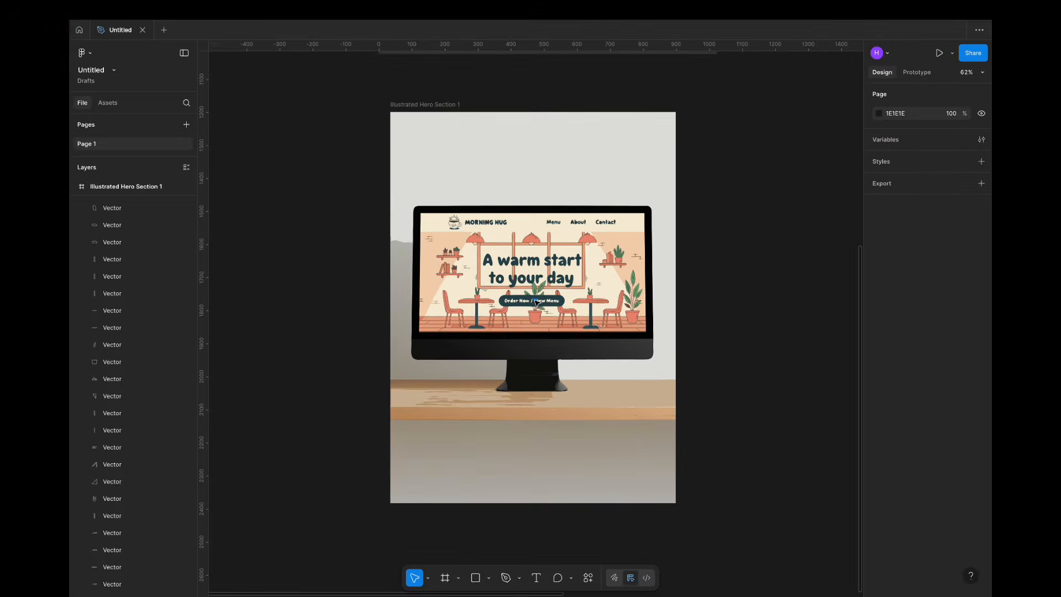
- Switch to Figma and examine the website mockup's separate vector paths, from the headline letters and button to the chairs, tables and plant
{"action": "left_click", "coordinate": [537, 302]}
{"action": "left_click", "coordinate": [695, 293]}
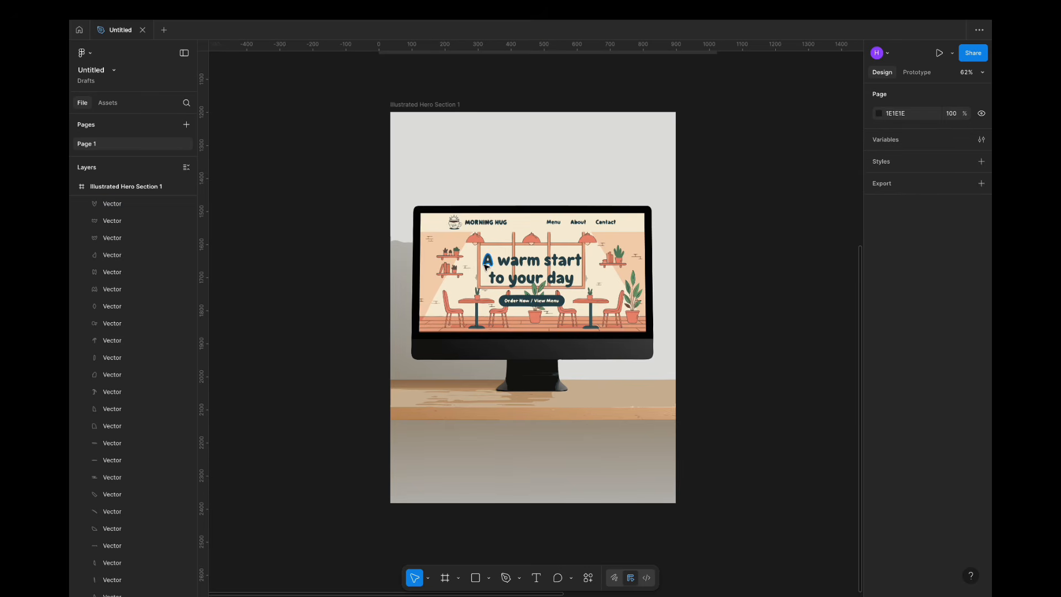
{"action": "left_click", "coordinate": [504, 261]}
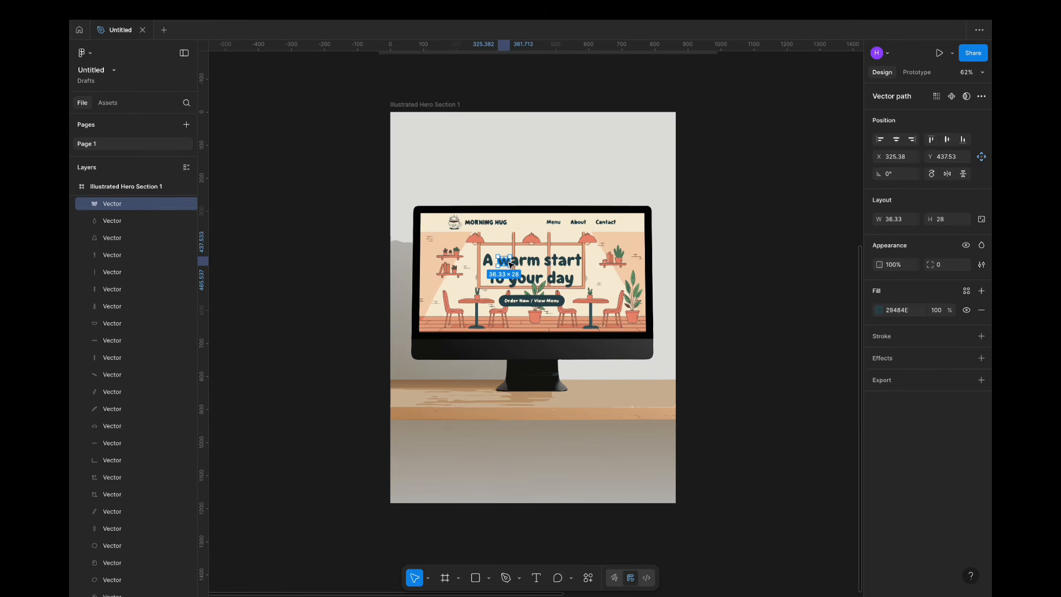
{"action": "left_click", "coordinate": [530, 262]}
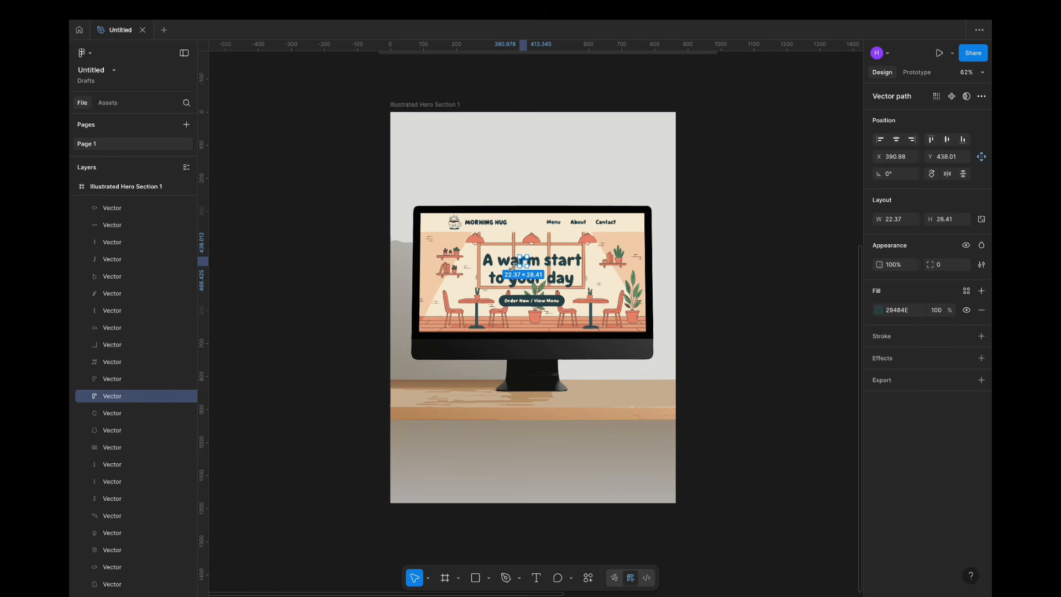
{"action": "left_click", "coordinate": [448, 304]}
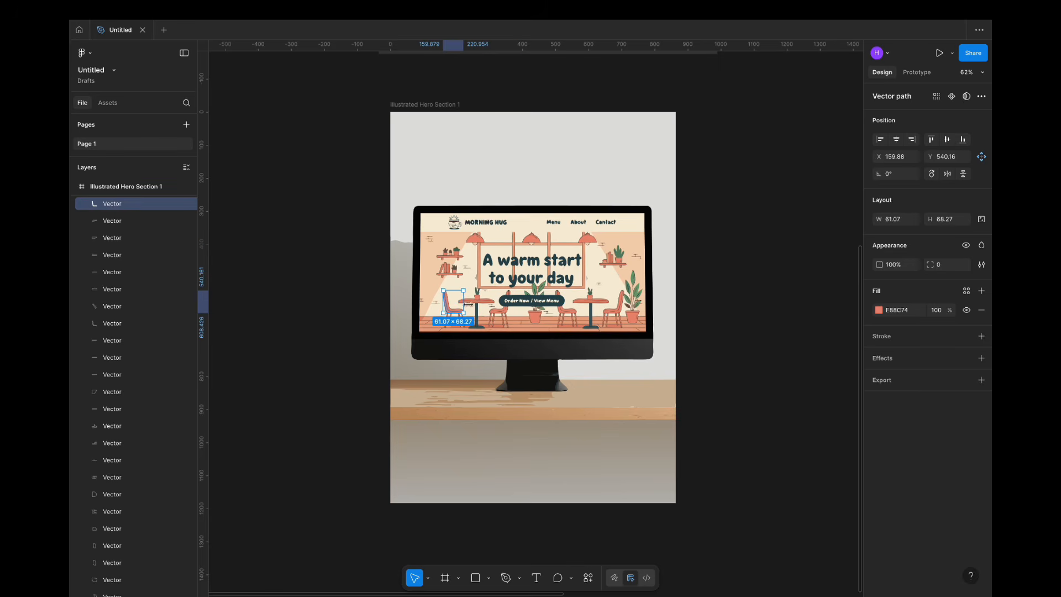
{"action": "left_click", "coordinate": [473, 301]}
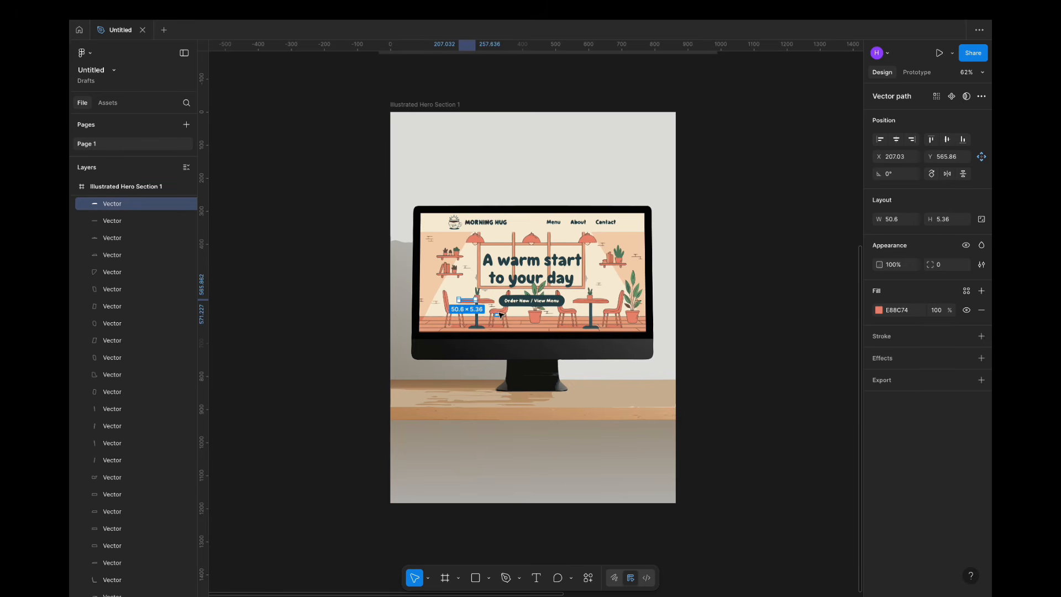
{"action": "left_click", "coordinate": [500, 314], "text": "shift"}
{"action": "left_click", "coordinate": [598, 306], "text": "shift"}
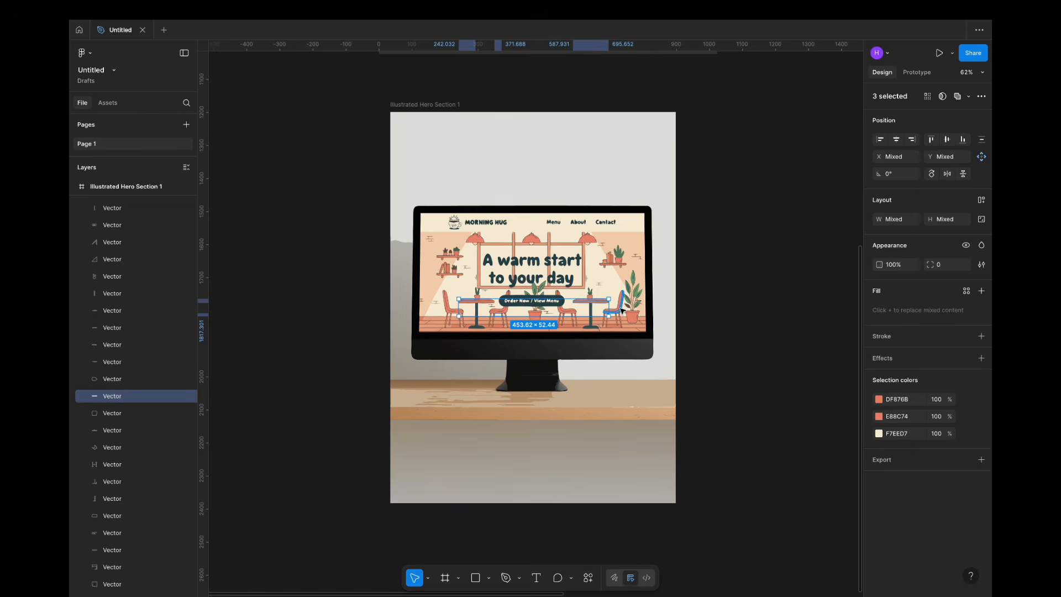
{"action": "left_click", "coordinate": [622, 311], "text": "shift"}
{"action": "left_click", "coordinate": [630, 306], "text": "shift"}
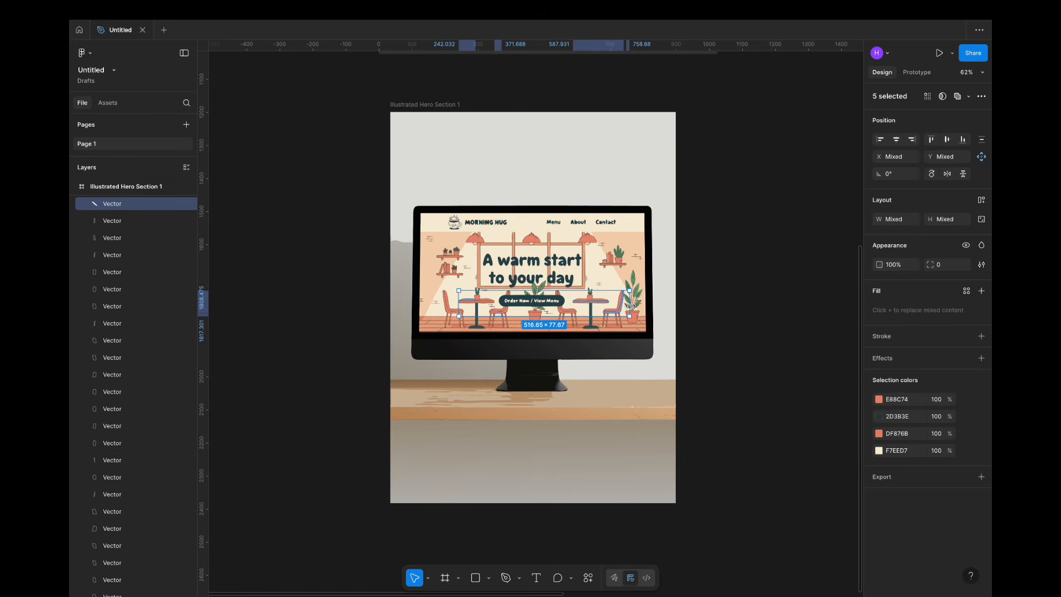
{"action": "left_click", "coordinate": [630, 307], "text": "shift"}
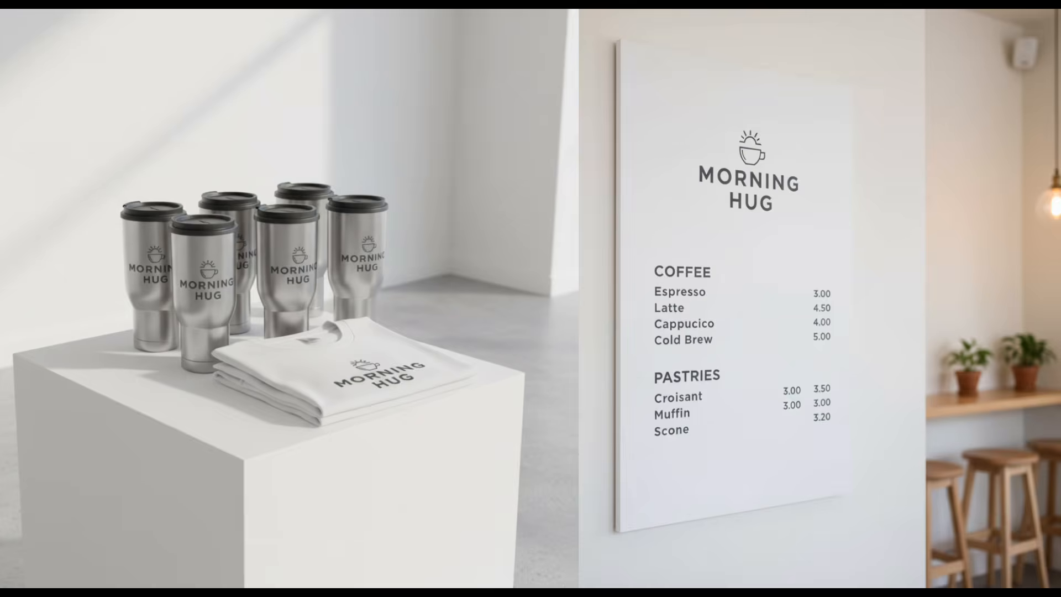